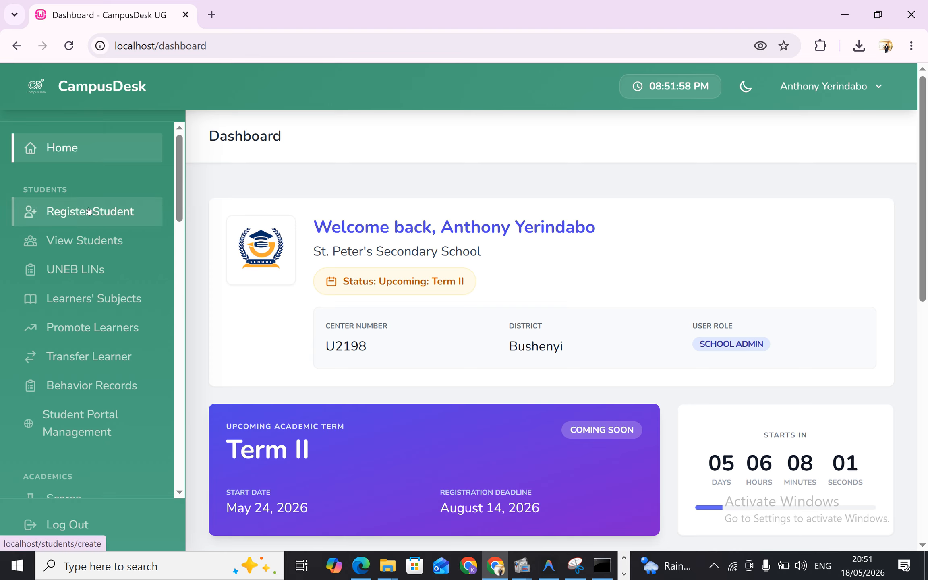
Start a new student registration, enter the student's full name and set the gender to Female
left_click(102, 214)
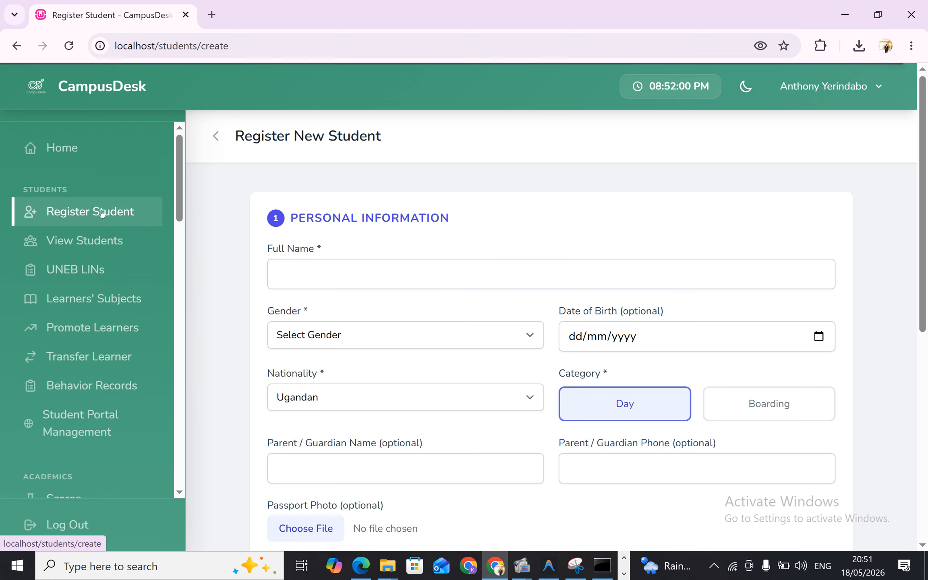
left_click(407, 275)
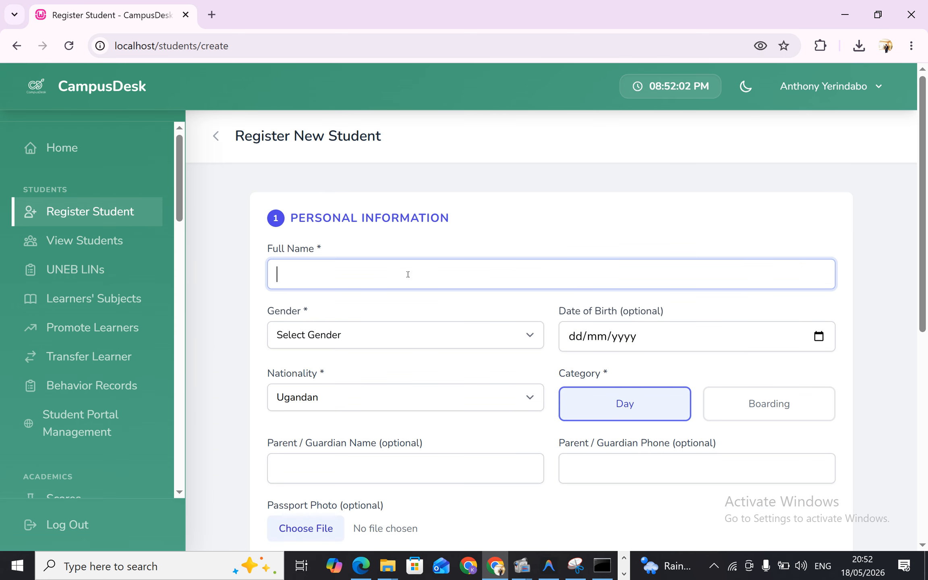
scroll(408, 276, "down", 5)
scroll(407, 277, "up", 5)
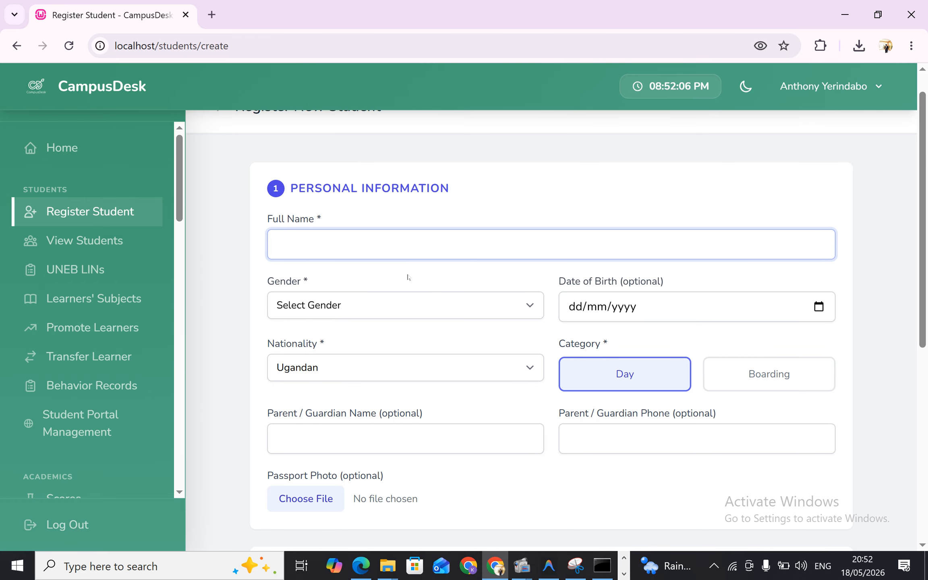
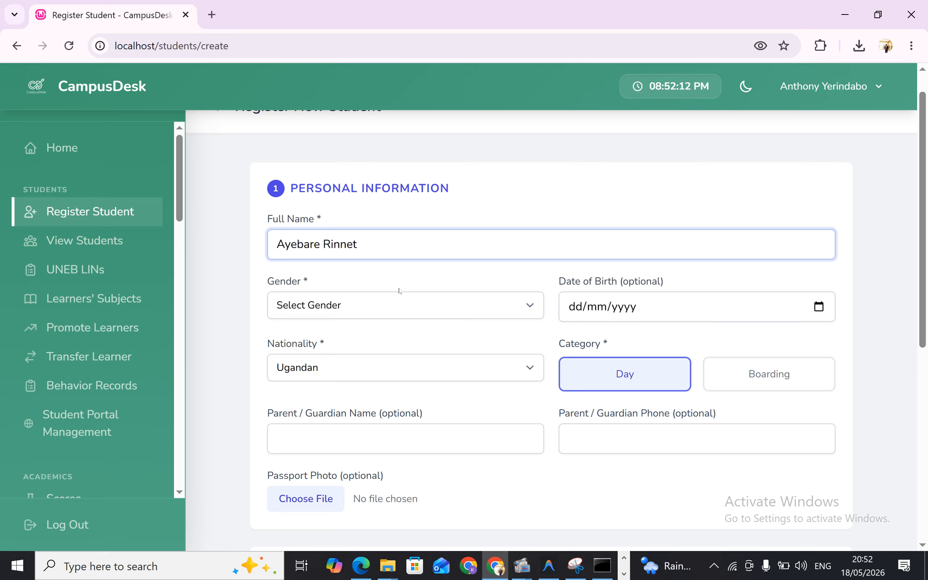
left_click(396, 304)
left_click(332, 368)
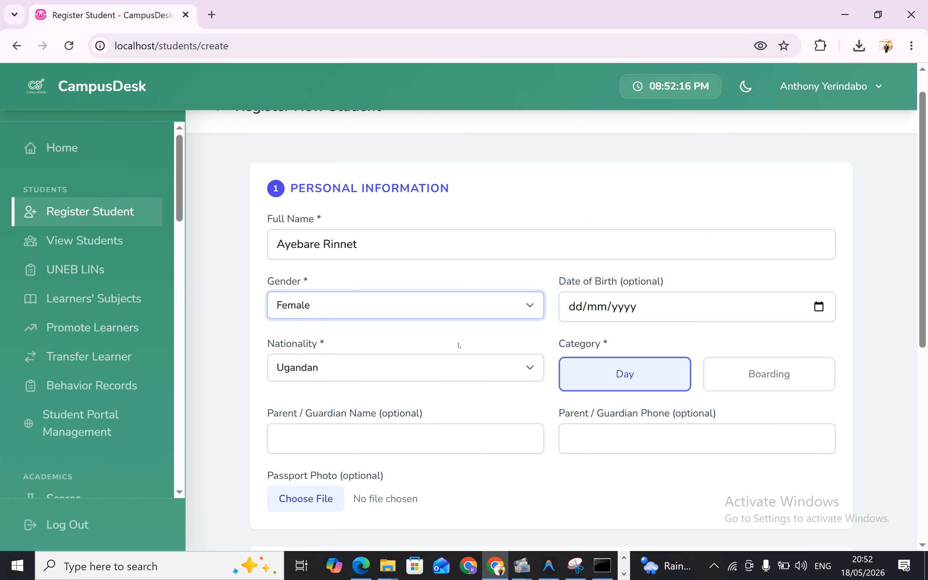
Attach the portrait photo of the blonde woman from the Downloads images folder as the student's passport photo
scroll(458, 345, "down", 2)
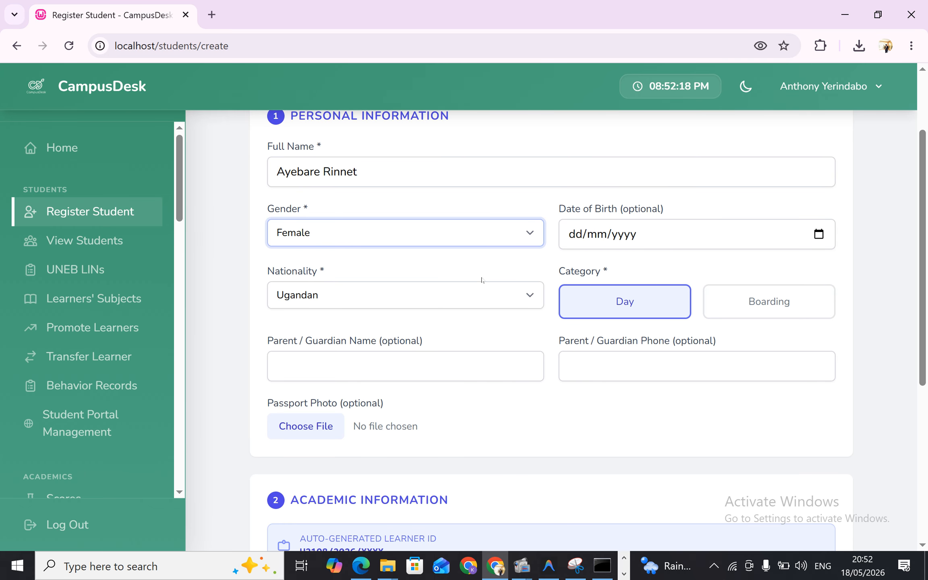
scroll(655, 308, "down", 3)
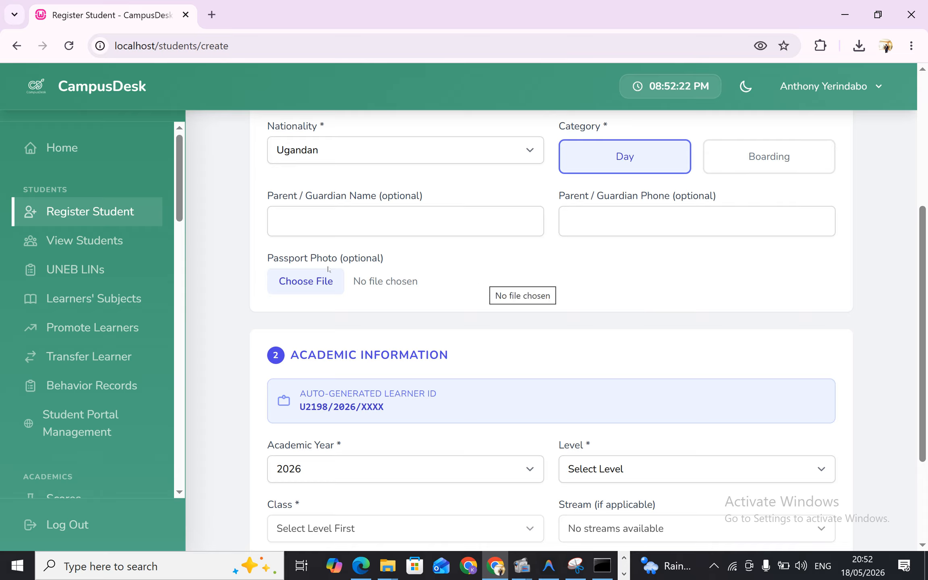
left_click(336, 287)
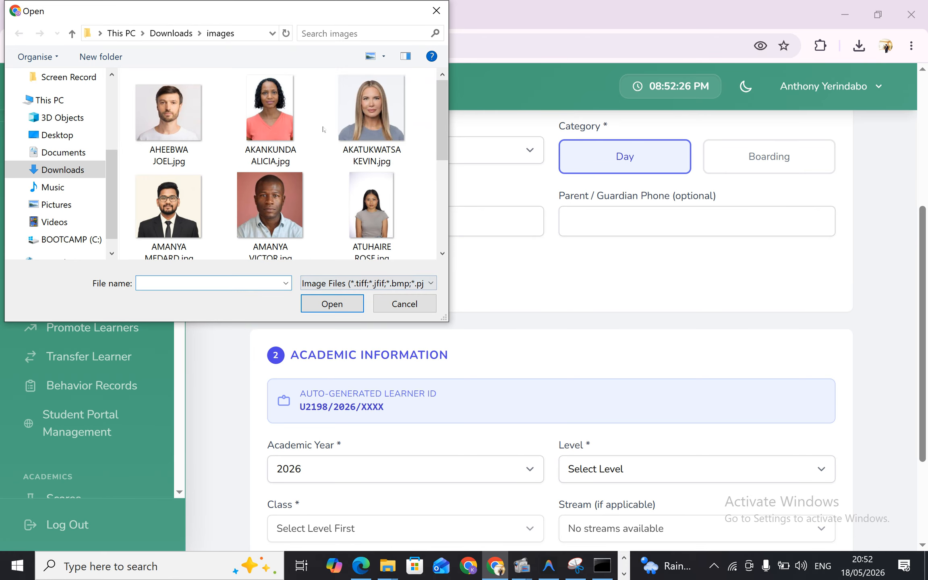
left_click(358, 133)
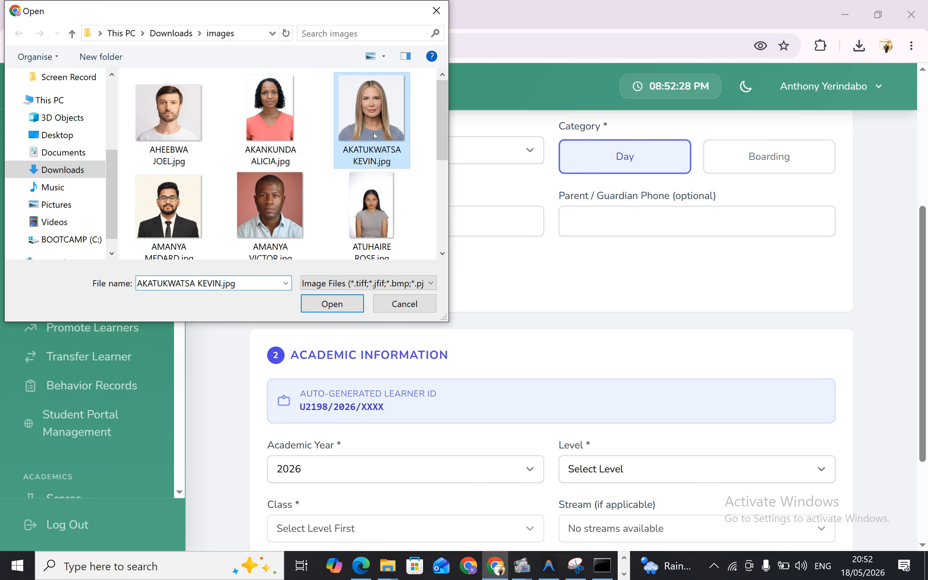
left_click(343, 310)
Keep the academic year at 2026 and set the student's level to O Level (S.1 – S.4)
scroll(391, 327, "down", 3)
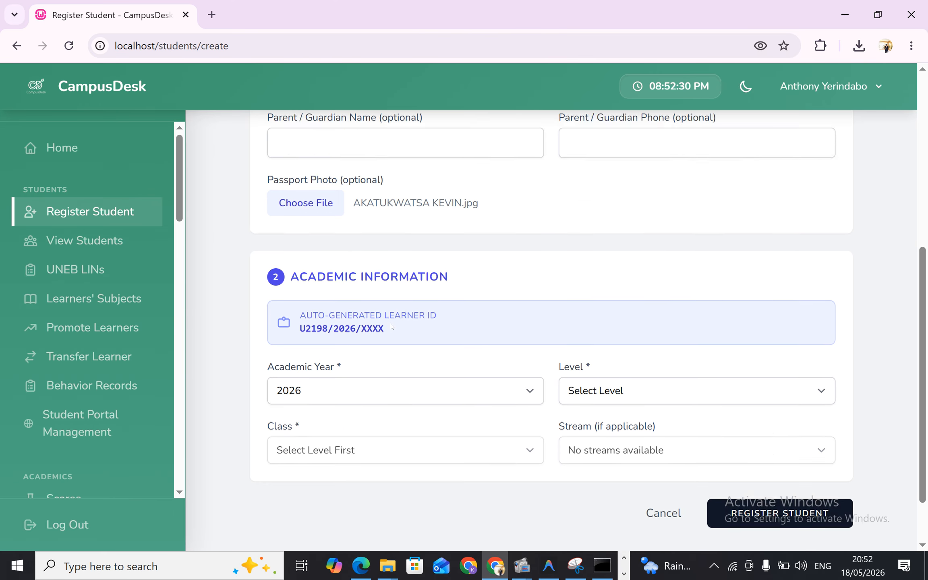
left_click(386, 318)
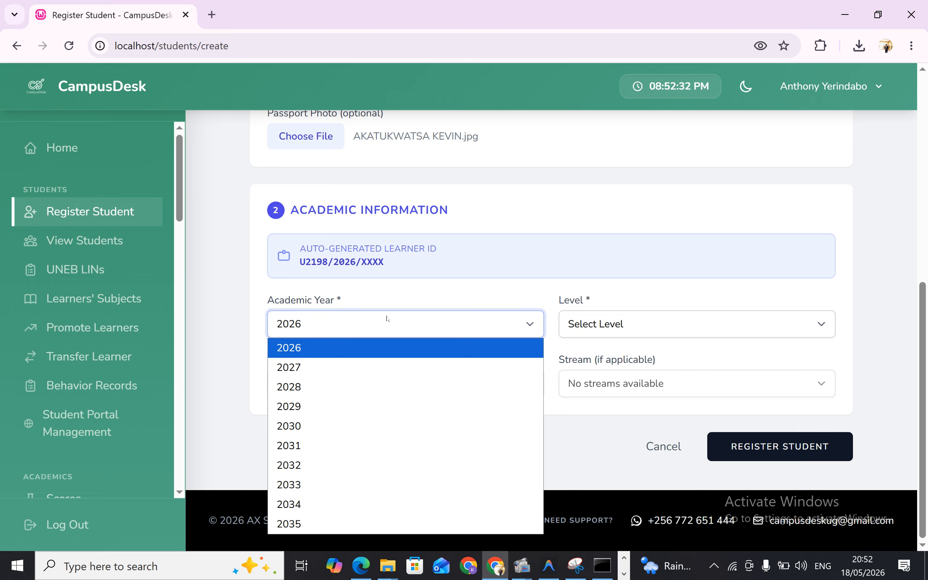
left_click(386, 319)
left_click(346, 327)
left_click(352, 323)
left_click(571, 323)
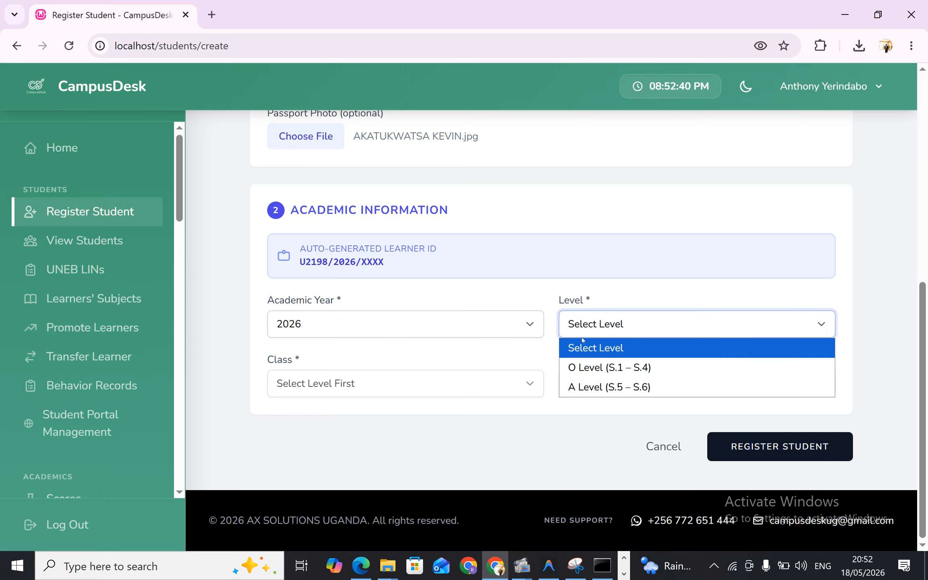
left_click(597, 365)
Assign the student to class S.1 and the West stream
left_click(357, 390)
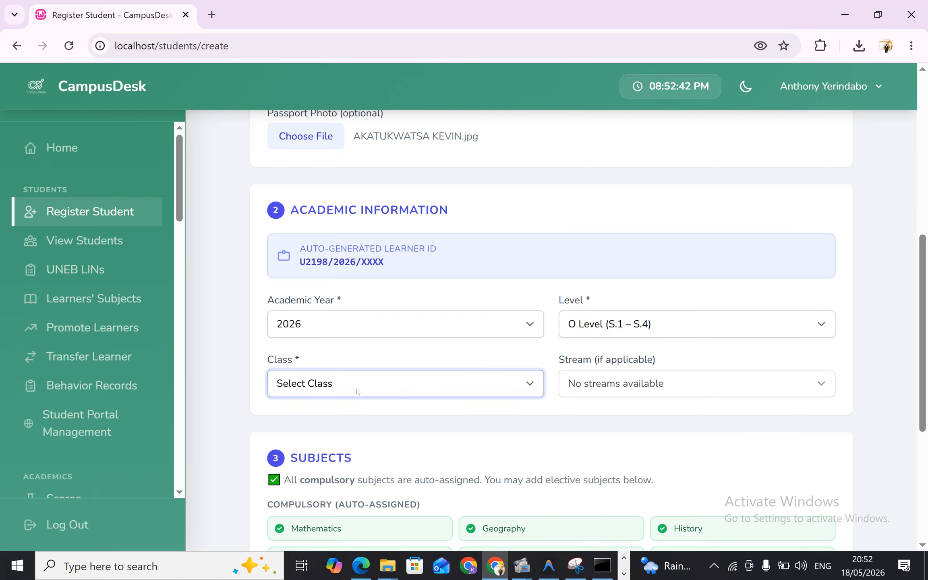
left_click(323, 432)
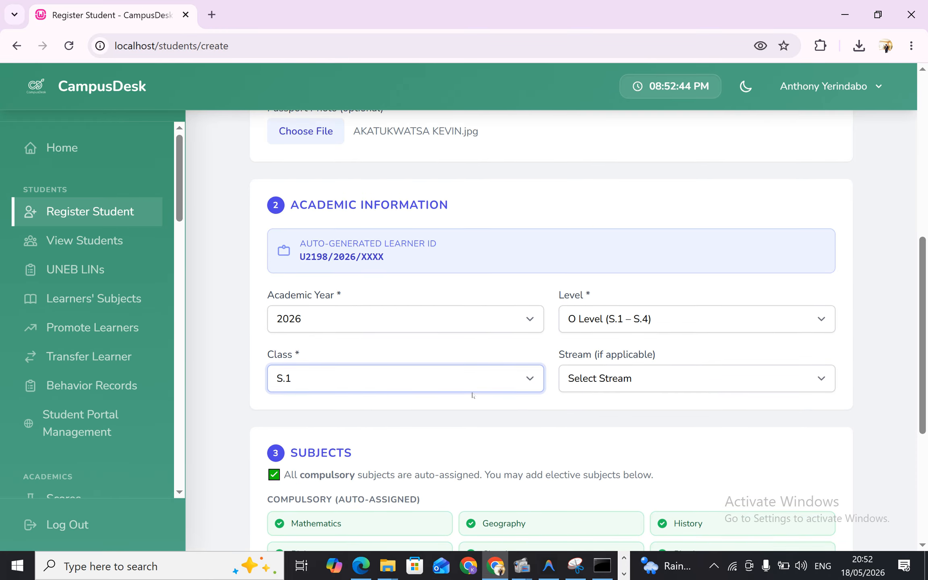
scroll(472, 393, "down", 2)
left_click(624, 319)
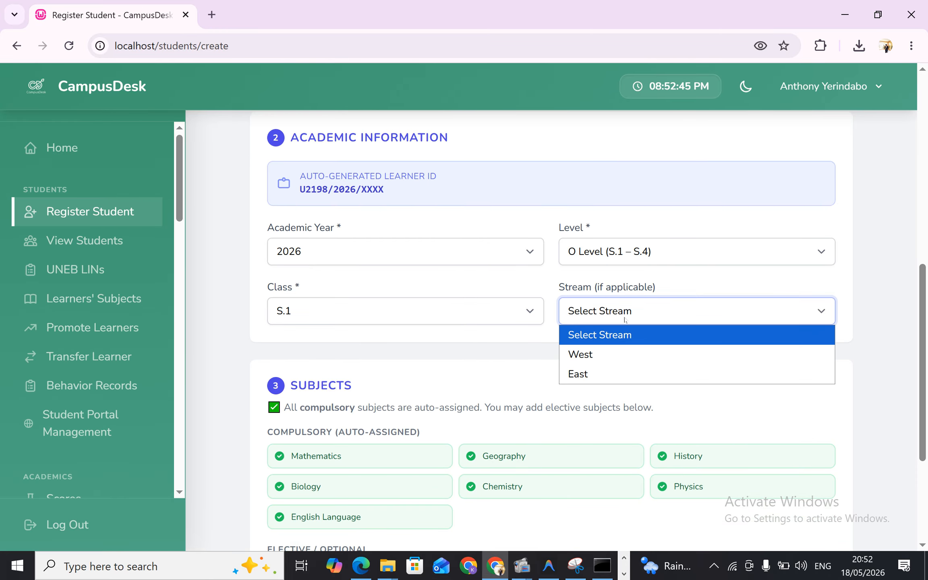
left_click(600, 354)
Add ICT and Agriculture as elective subjects and submit the student's registration
scroll(497, 366, "down", 5)
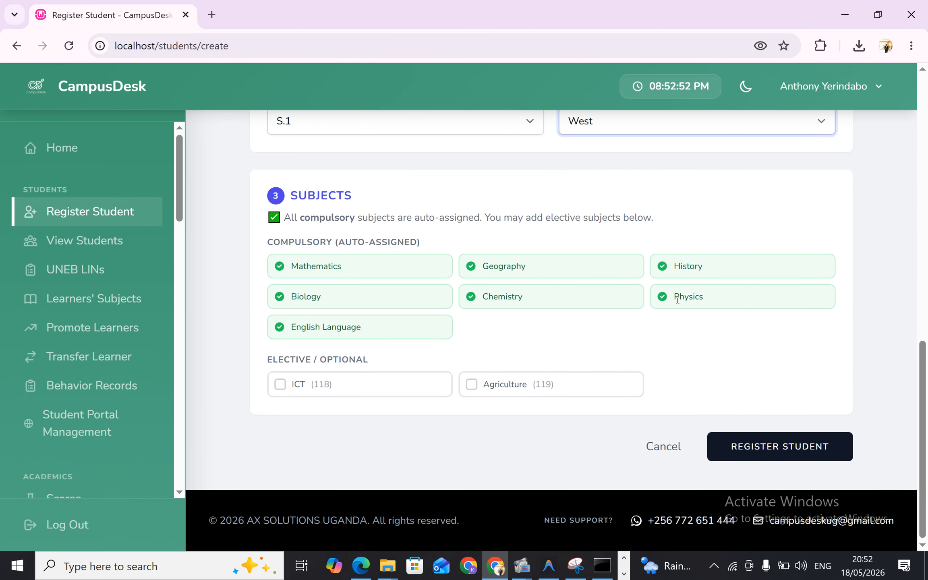
left_click(403, 392)
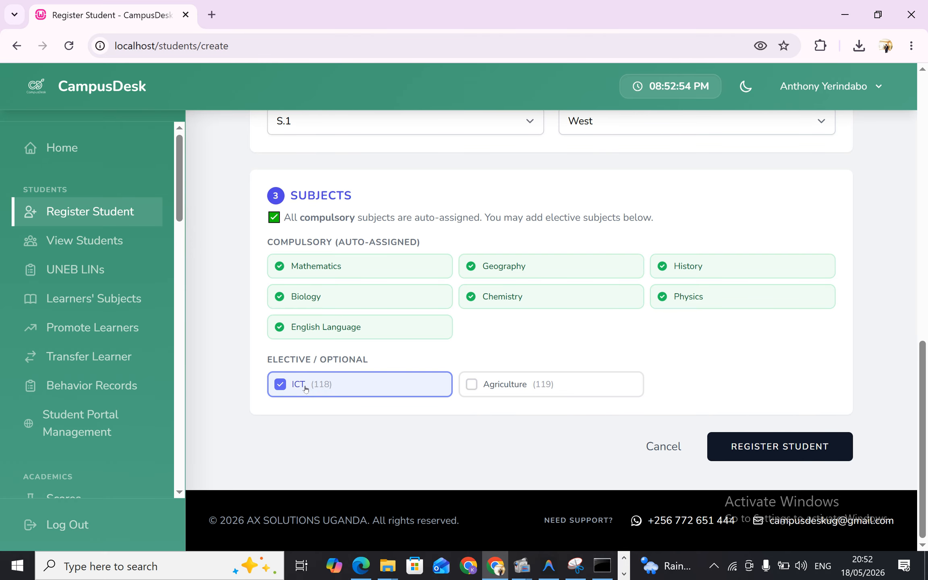
left_click(481, 385)
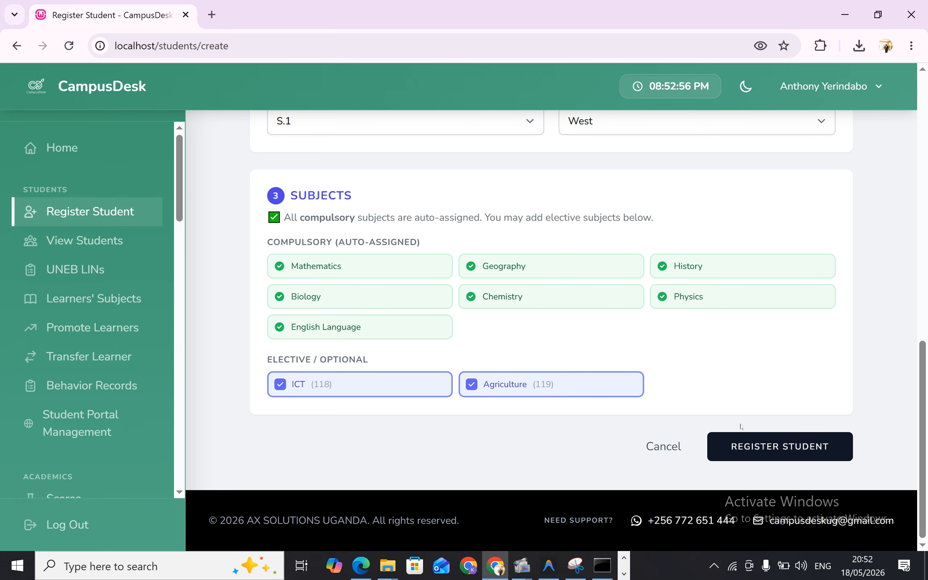
left_click(761, 451)
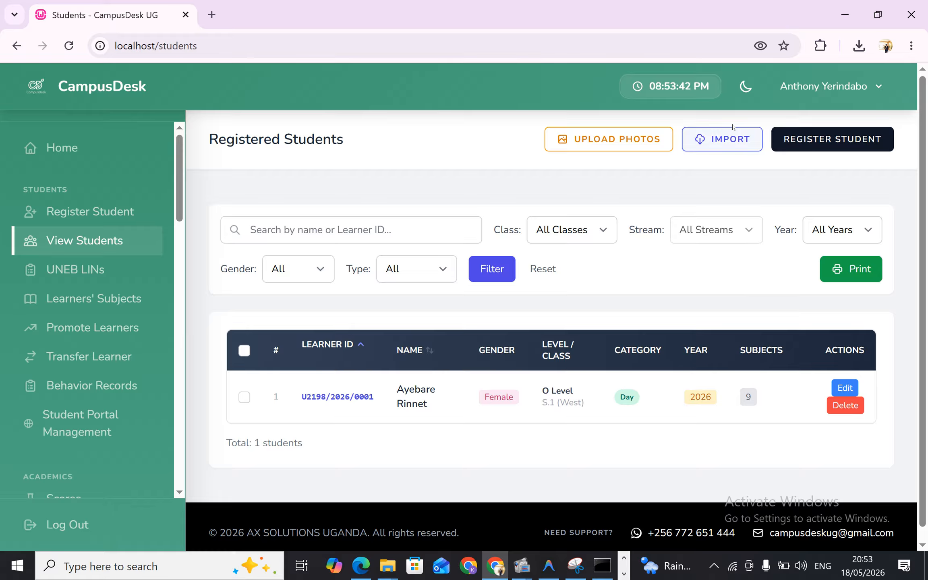
Download the sample template for importing students and open it in Excel, dismissing the data conversion notice
left_click(721, 139)
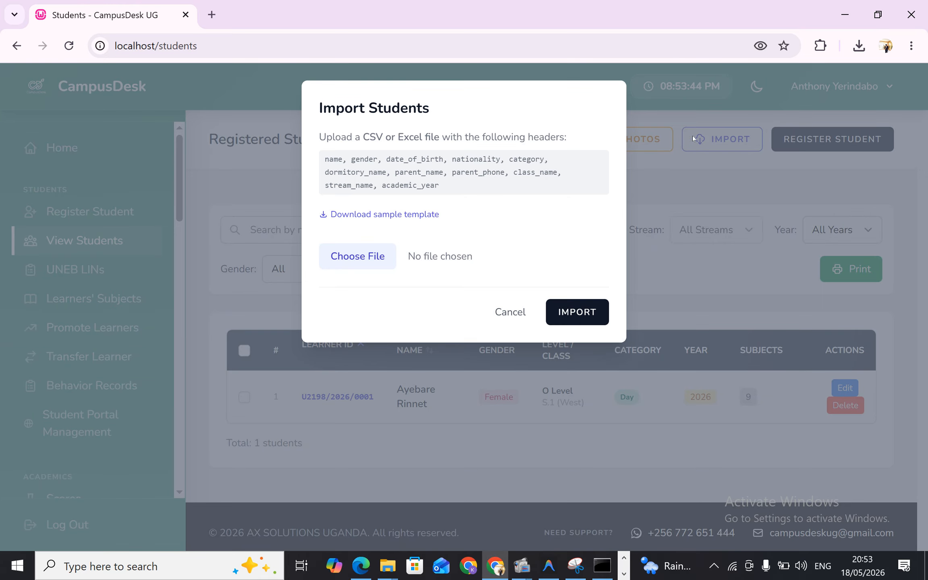
left_click(374, 217)
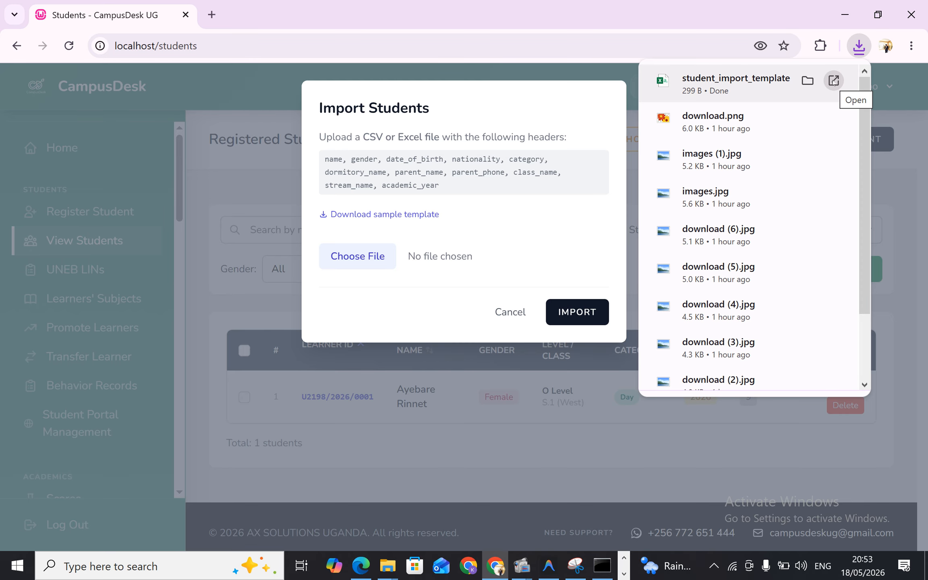
left_click(833, 81)
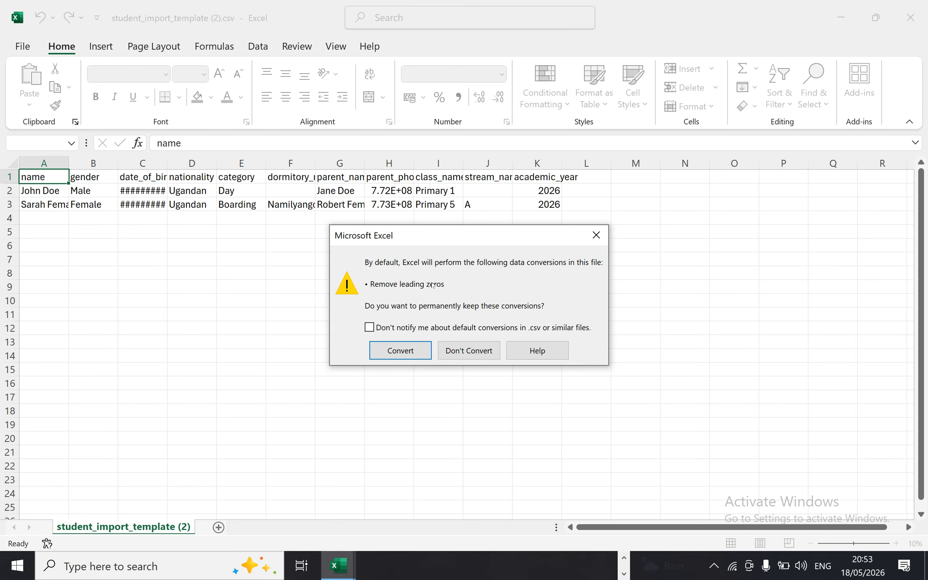
left_click(596, 234)
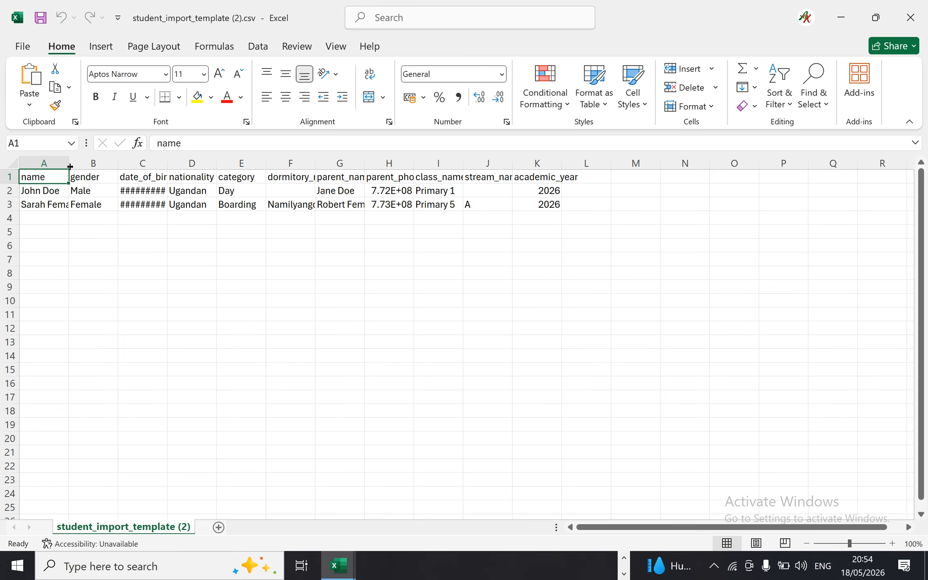
Widen columns A to K to fit their contents and delete the sample records in A2:K4, shifting cells left
left_click_drag(69, 163, 865, 163)
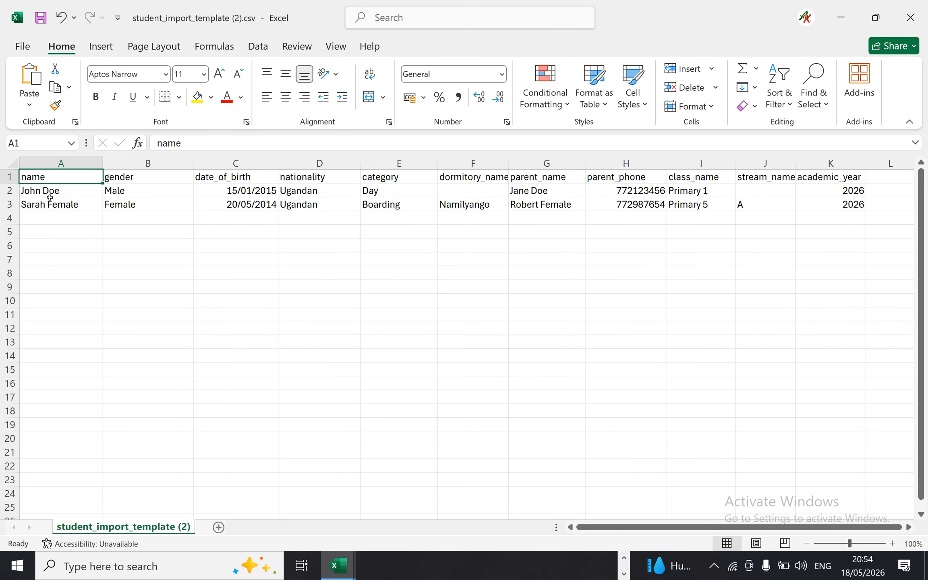
left_click_drag(40, 194, 838, 219)
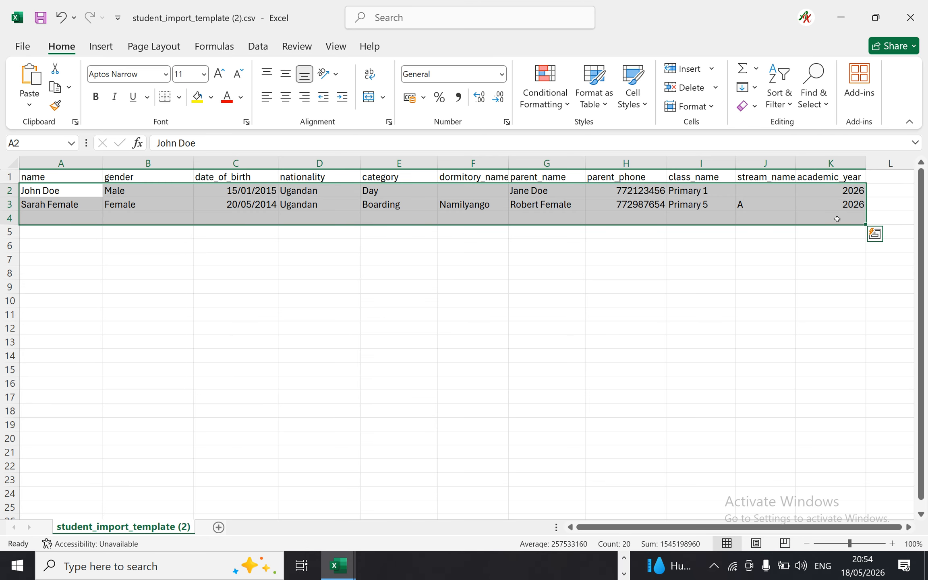
right_click(778, 207)
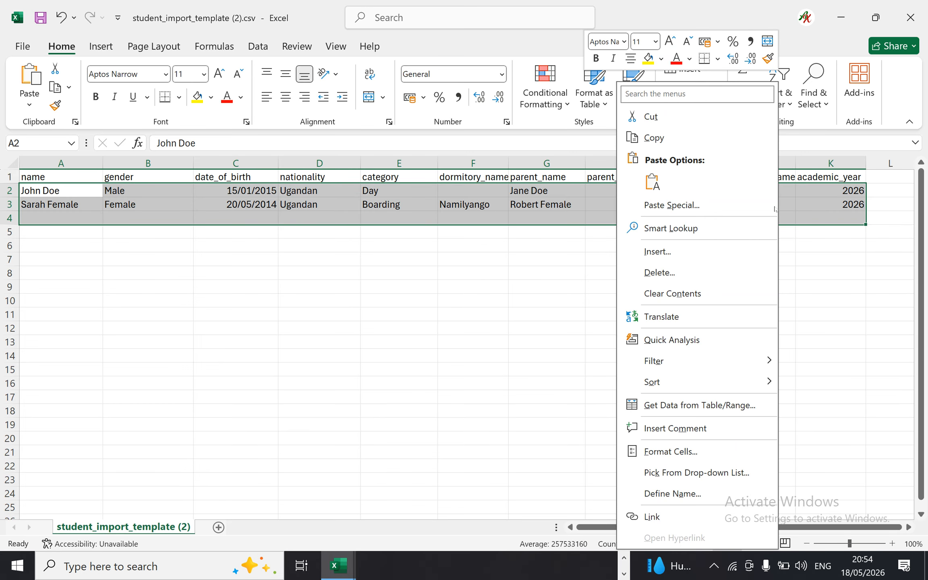
left_click(657, 273)
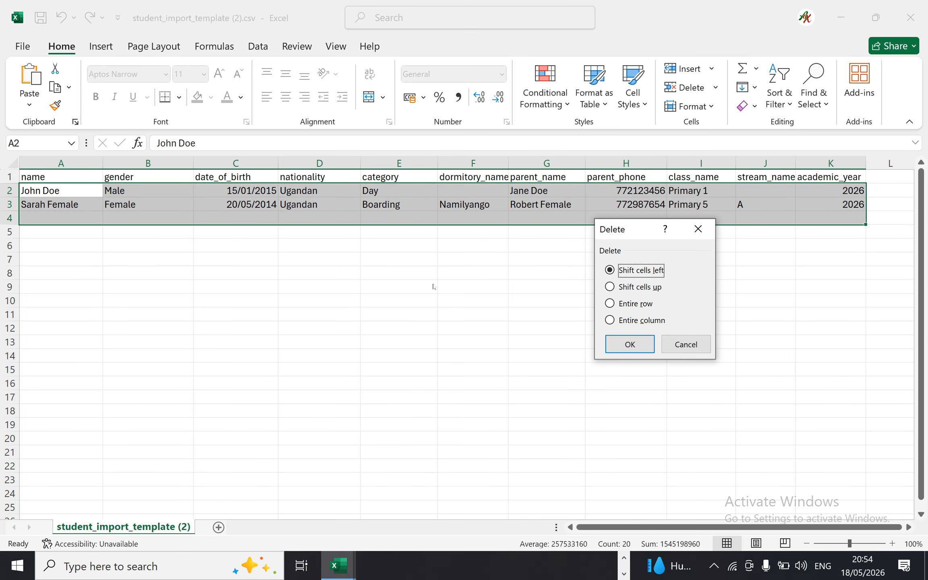
left_click(626, 344)
left_click(346, 244)
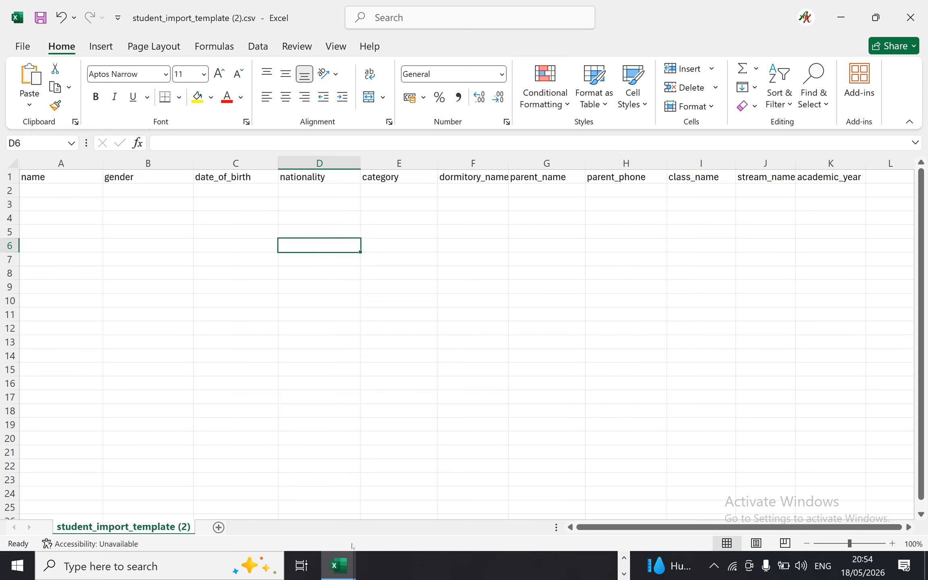
Close the other workbook, student_import_template (1).csv, and the open snipping tool window
left_click(341, 564)
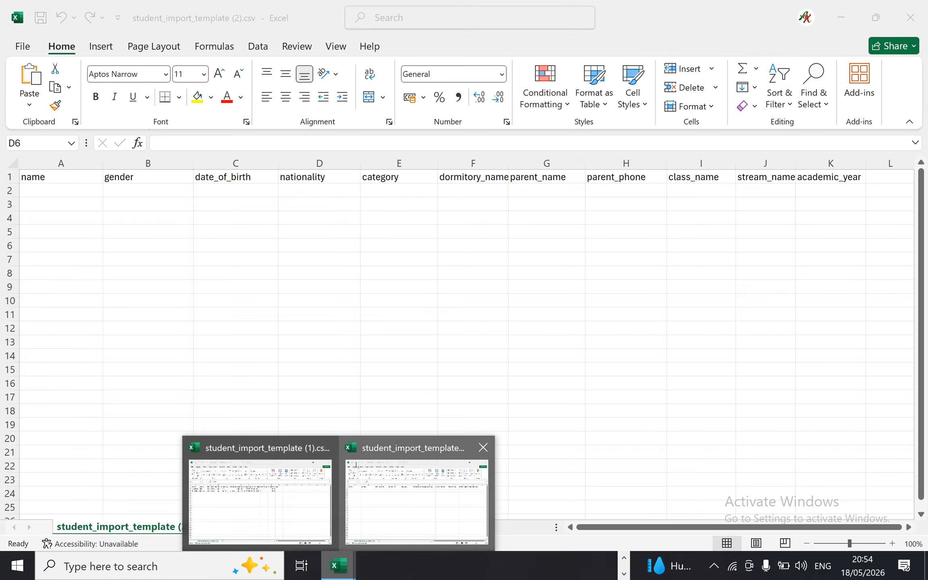
left_click(326, 447)
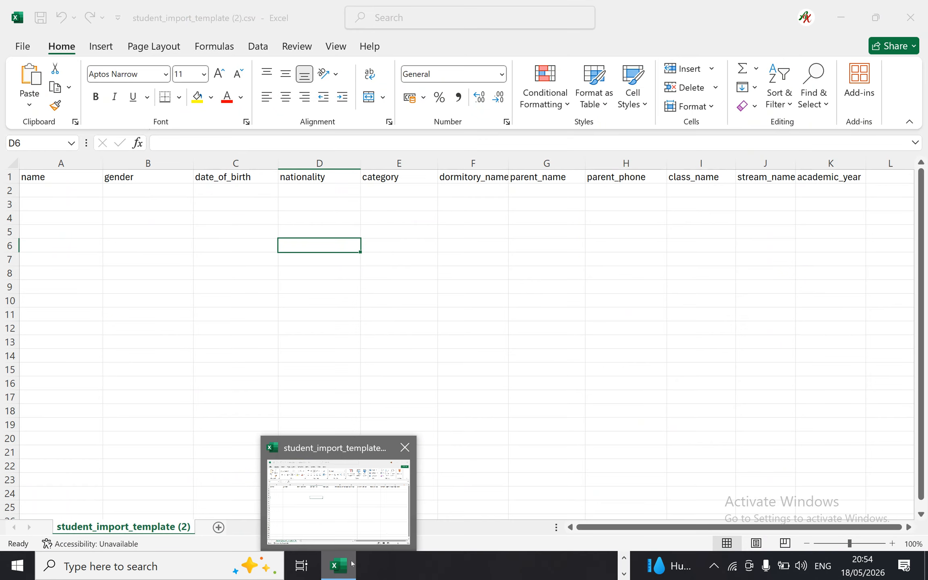
left_click(628, 563)
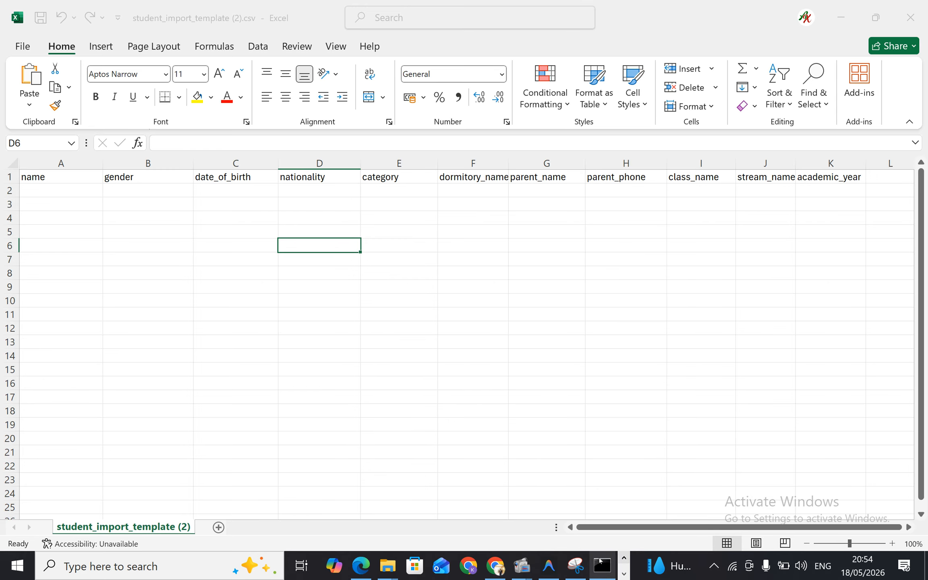
mouse_move(602, 565)
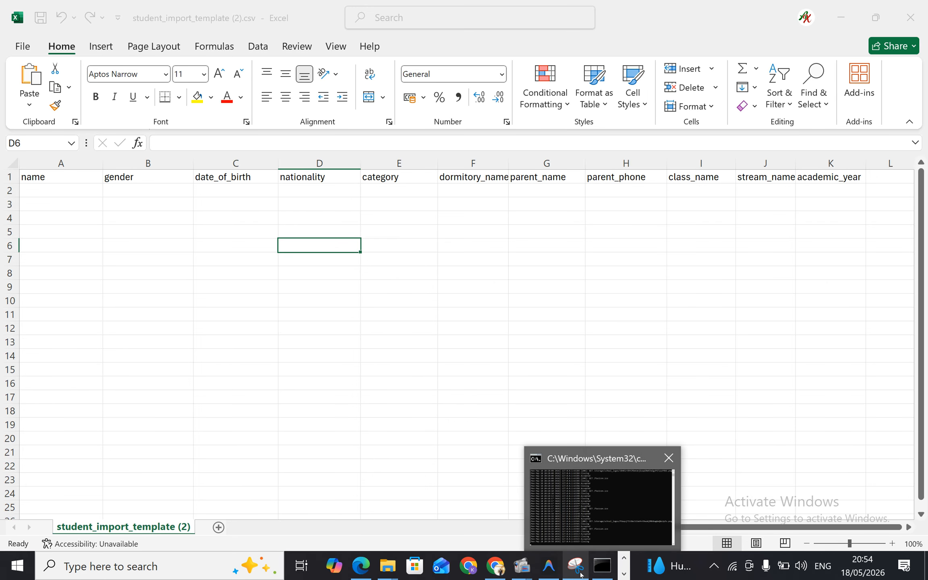
left_click(641, 456)
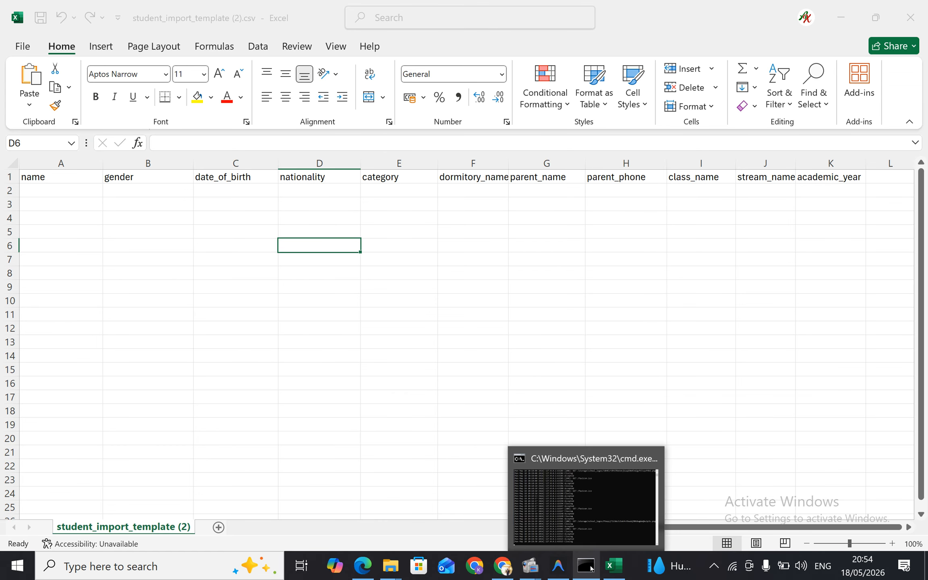
Switch to File Explorer and open STUDENTS.xlsx from the images folder in Downloads
mouse_move(390, 566)
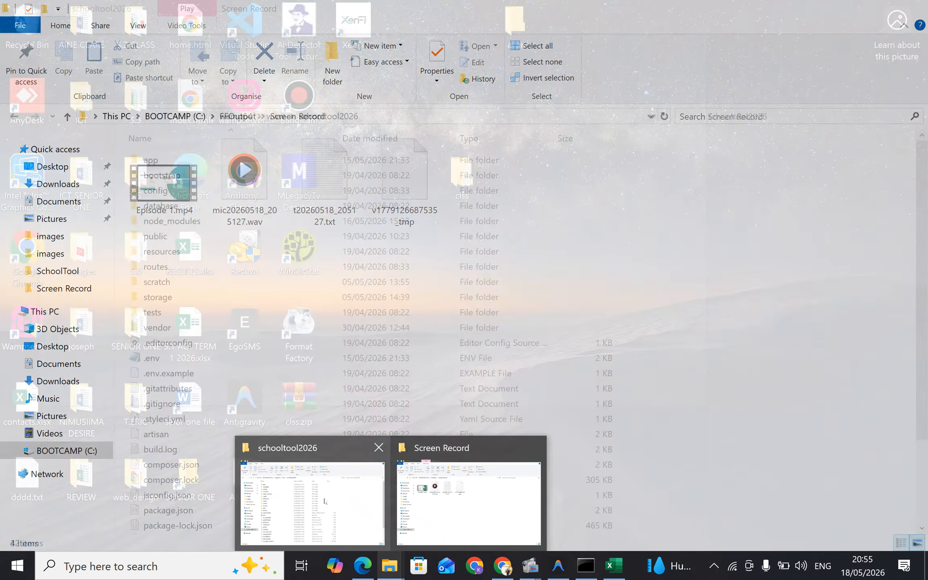
left_click(303, 496)
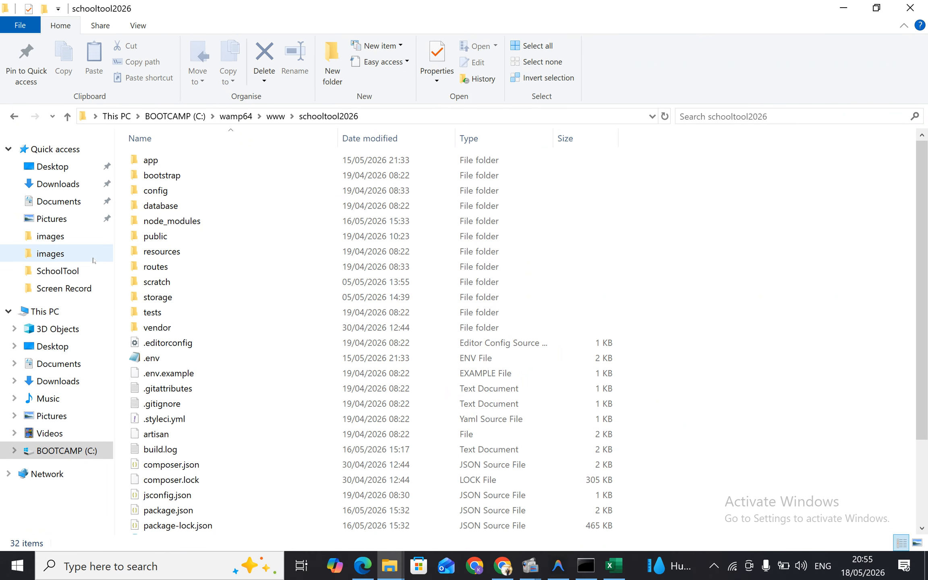
left_click(57, 184)
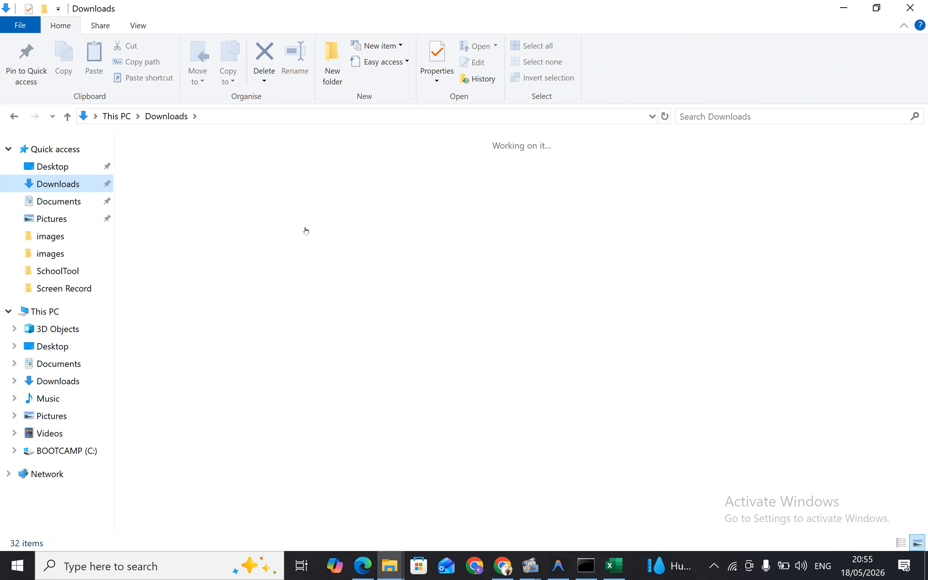
double_click(470, 212)
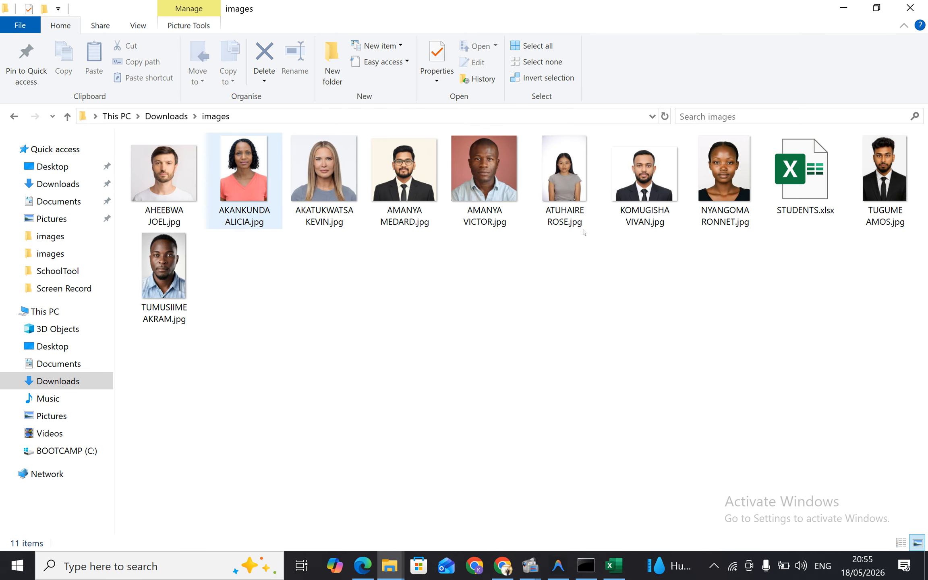
left_click(797, 192)
double_click(797, 193)
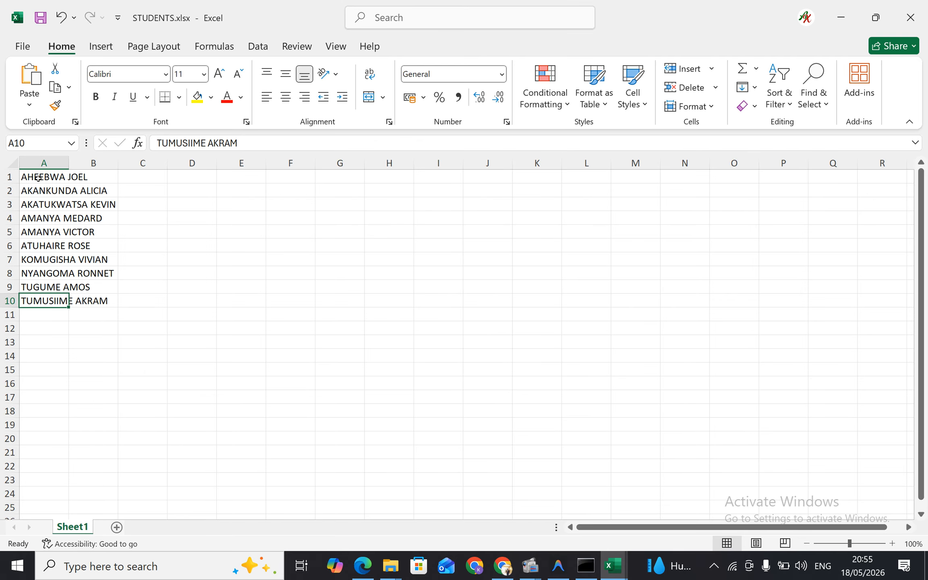
Copy the student names in A1:A10 into student_import_template (2).csv starting at A2, and widen column A to fit them
left_click_drag(38, 178, 50, 302)
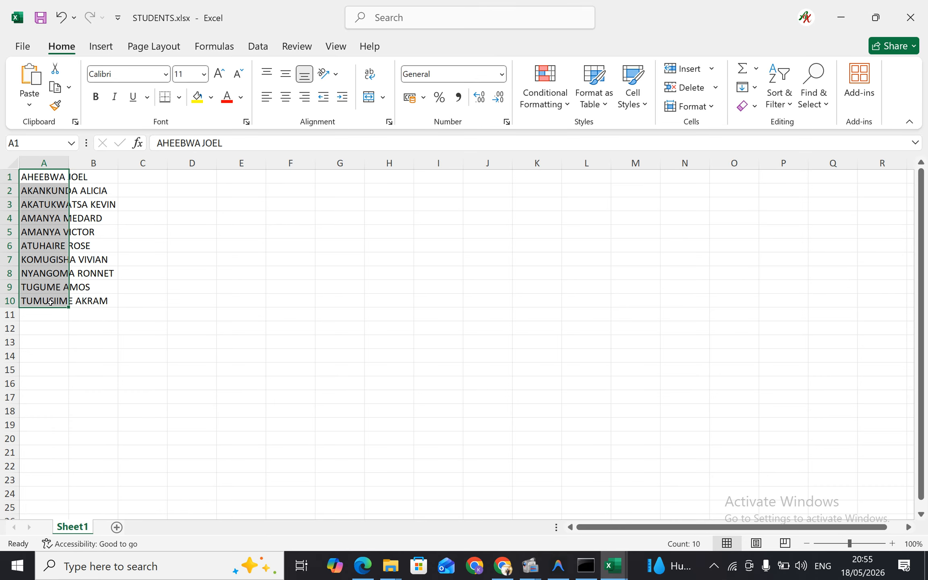
key("ctrl+c")
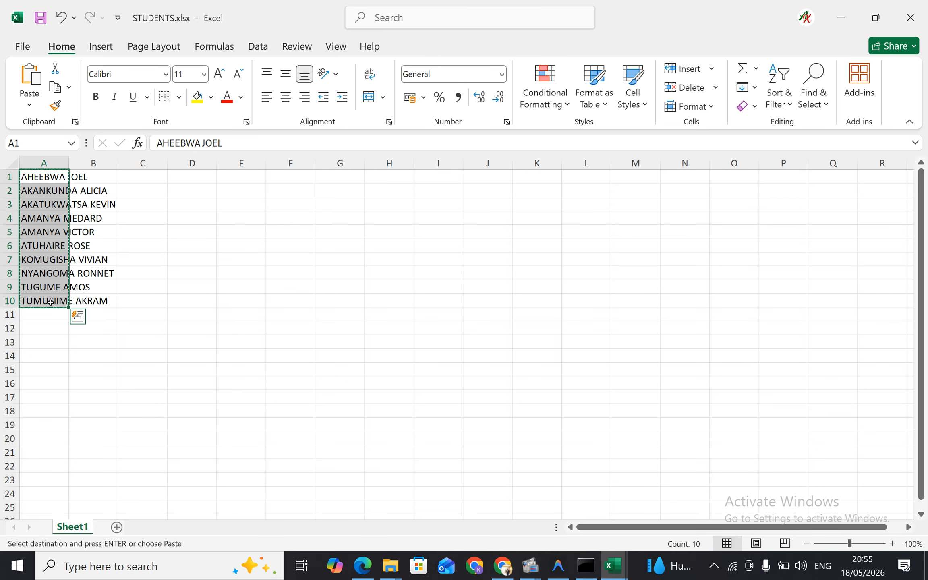
left_click(612, 565)
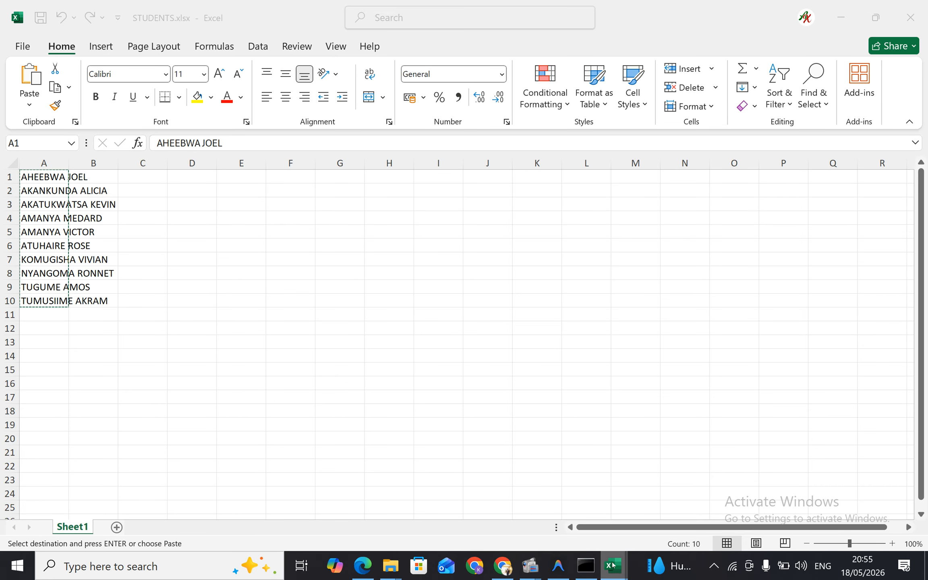
left_click(535, 495)
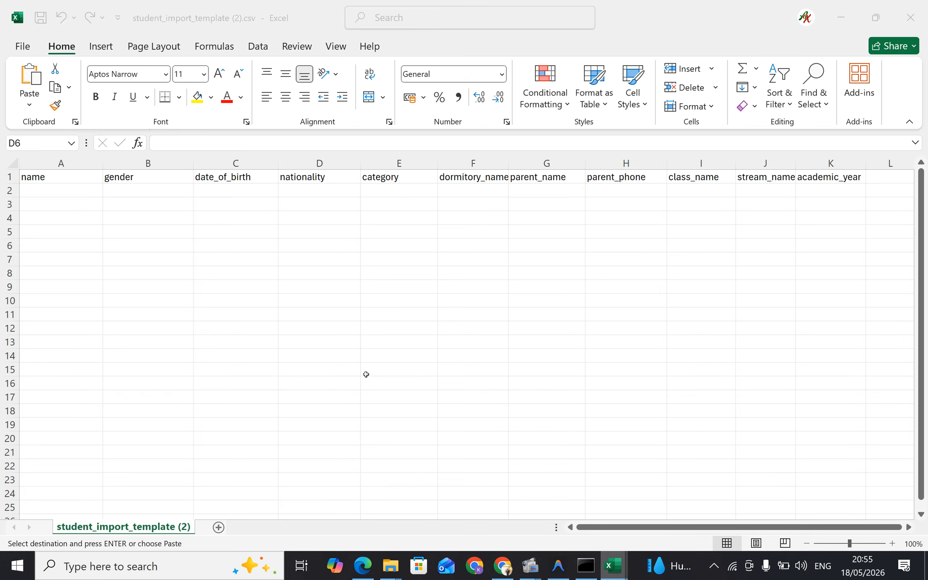
left_click(84, 190)
key("ctrl+v")
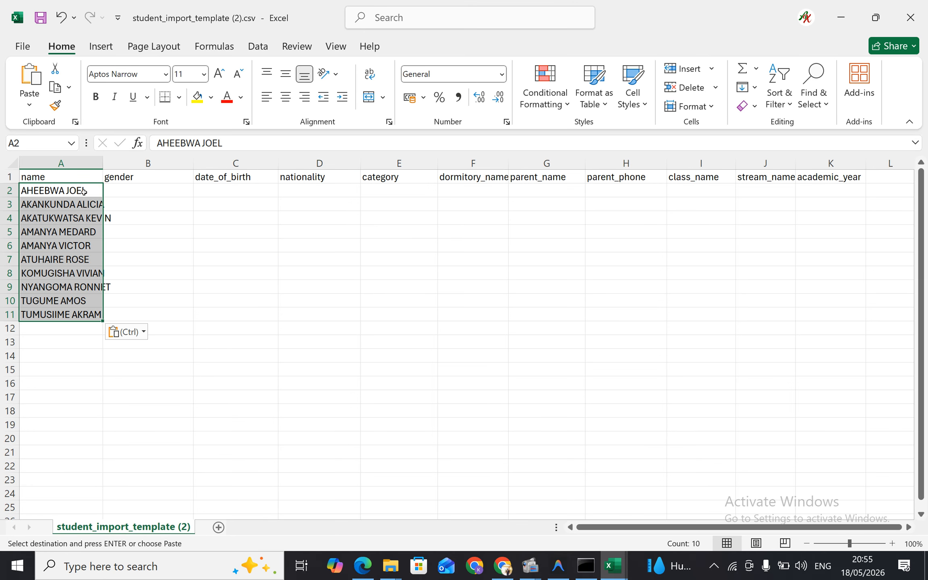
left_click_drag(104, 163, 130, 163)
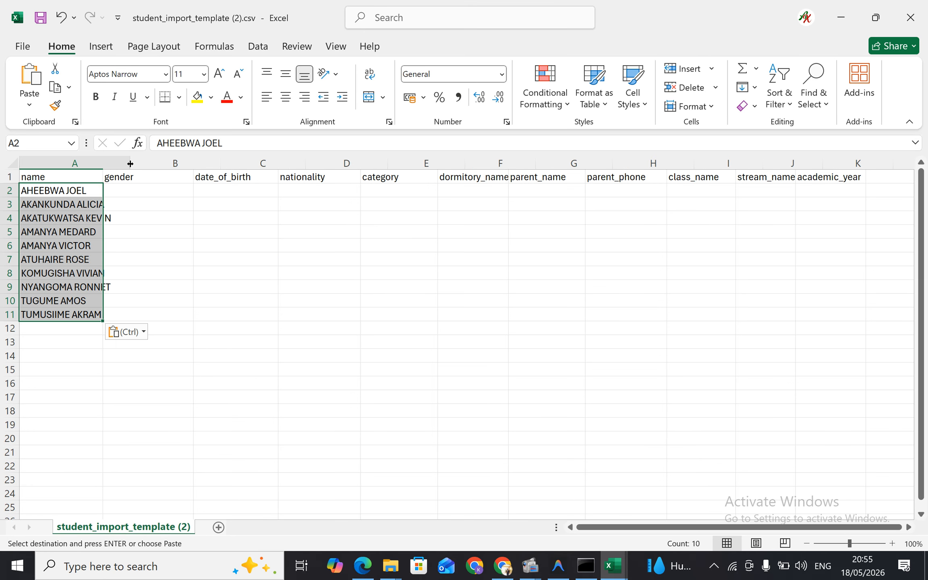
Enter the genders of the first three students in B2:B4 as Male, Female and Female
left_click(168, 194)
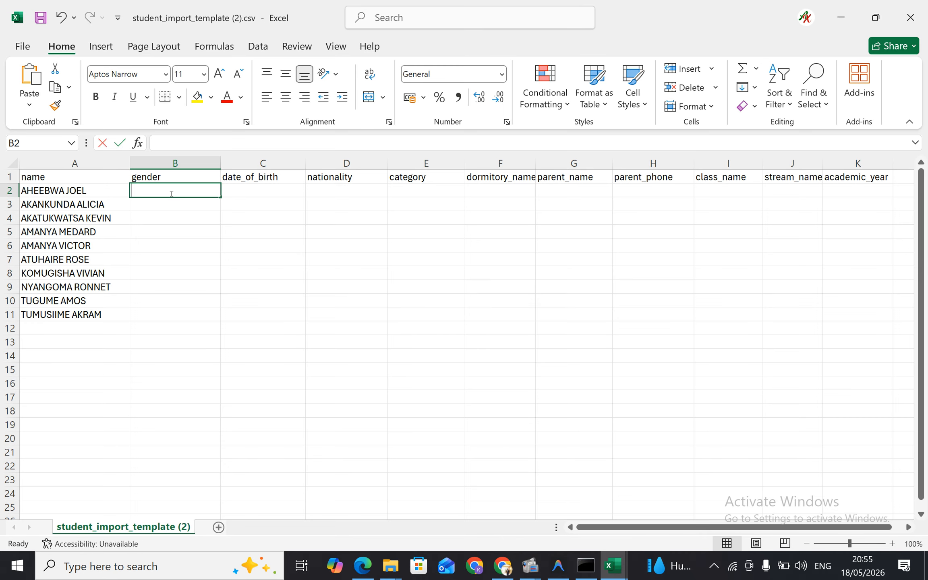
type("Male")
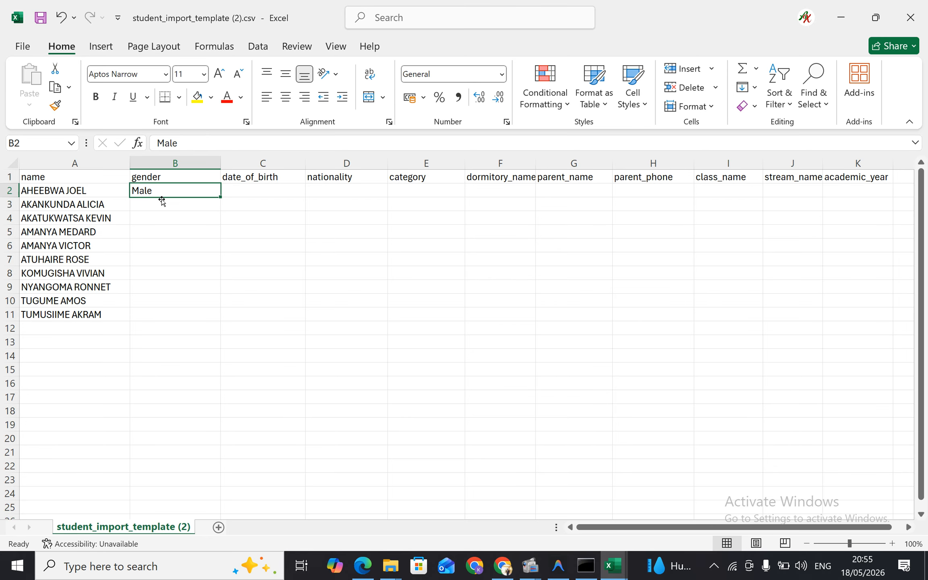
left_click(156, 204)
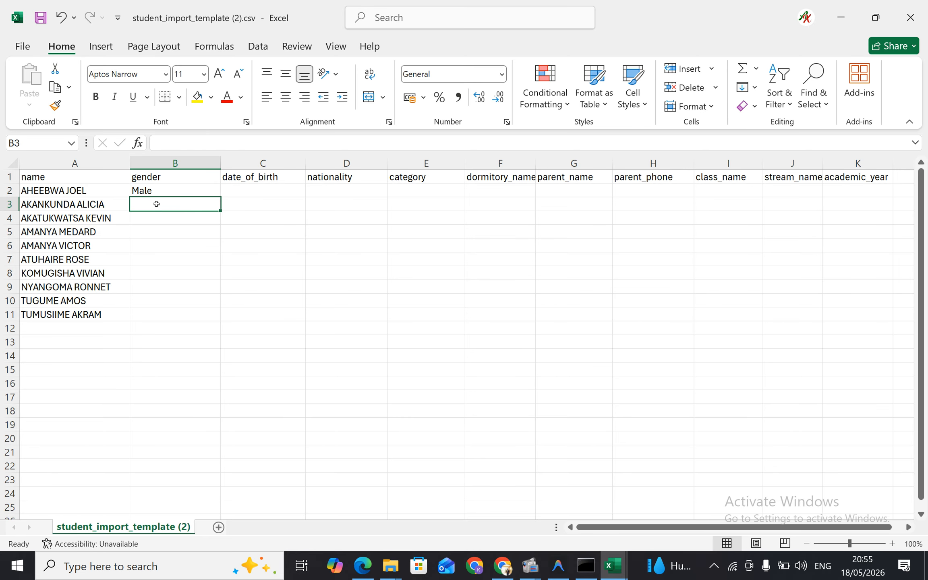
type("Female")
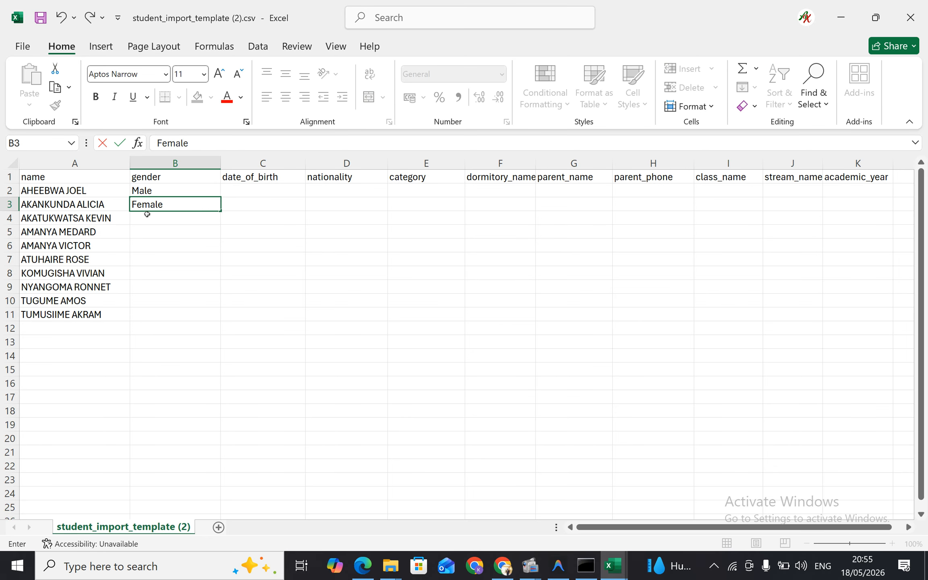
left_click(145, 215)
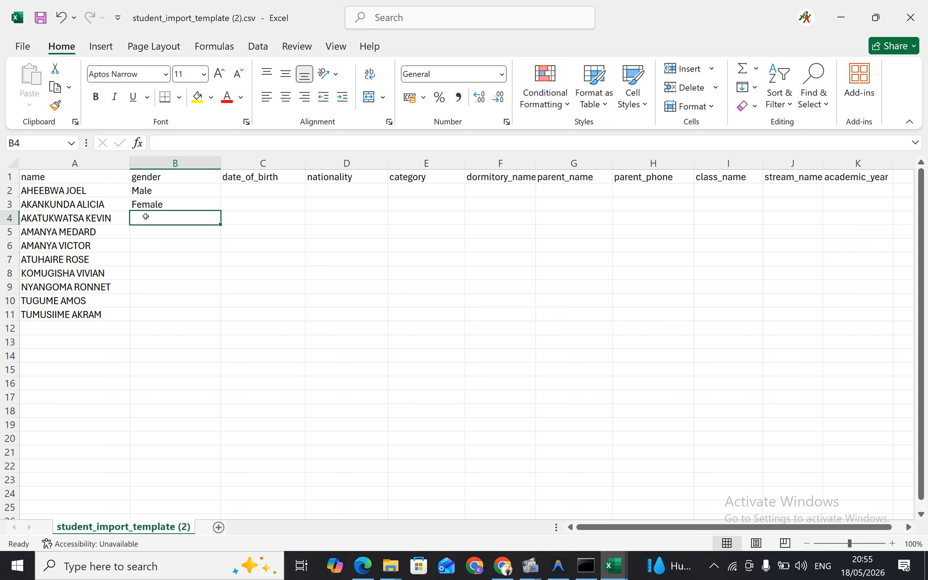
type("Fem")
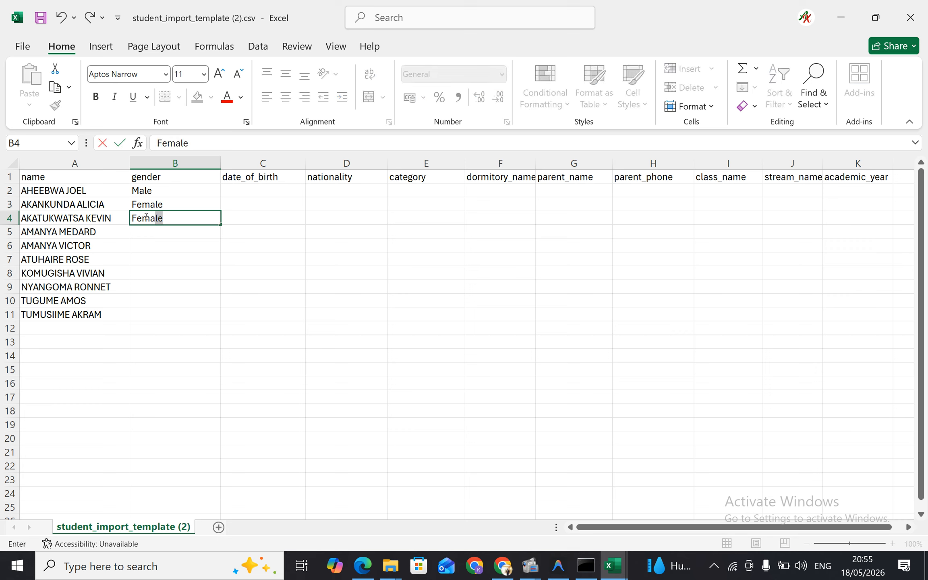
key("Return")
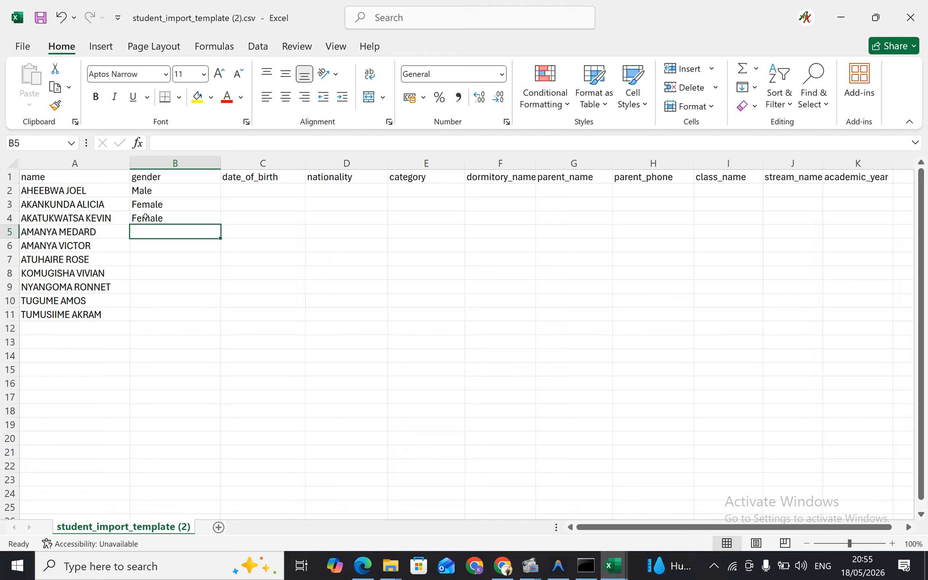
Enter the genders in B5:B7 as Male, Male and Female
type("Male")
key("Return")
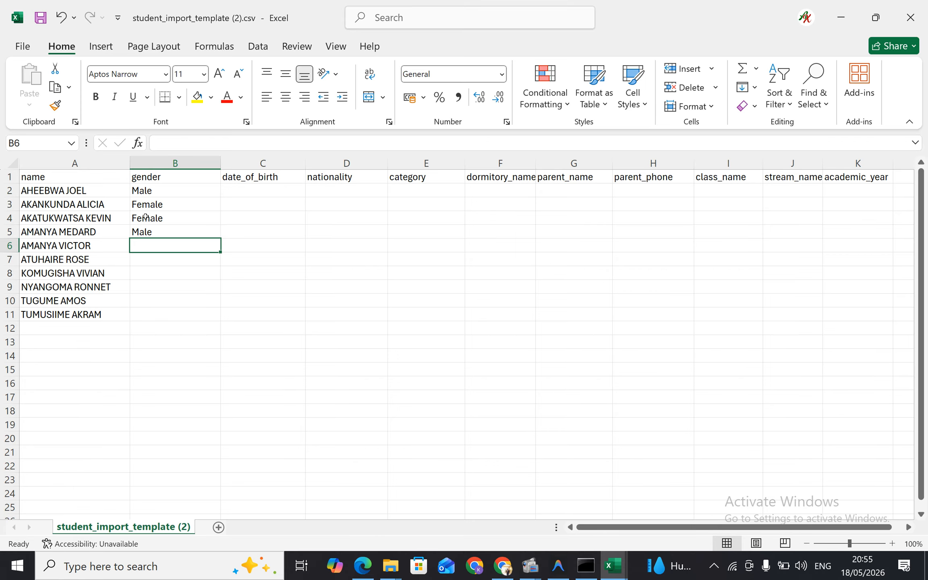
type("Ma")
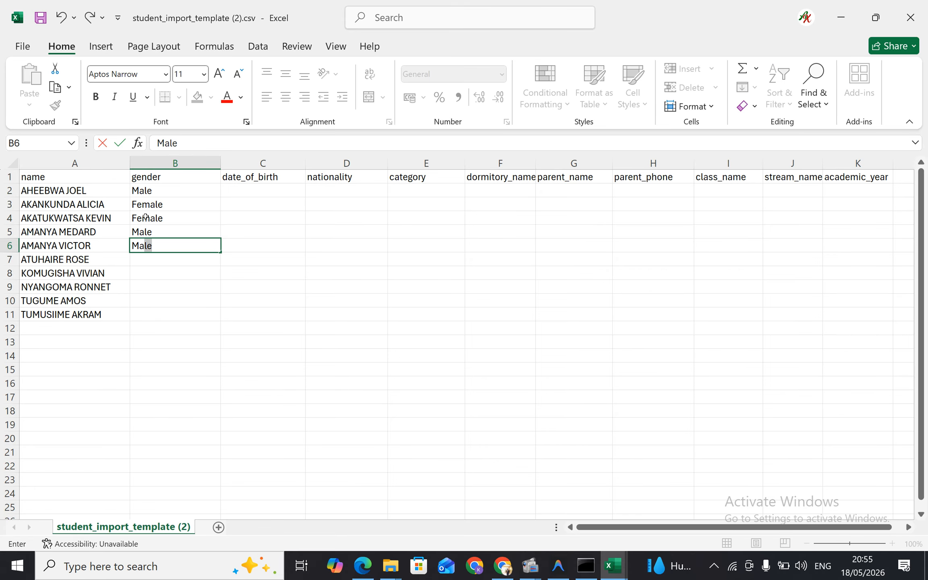
key("Return")
type("F")
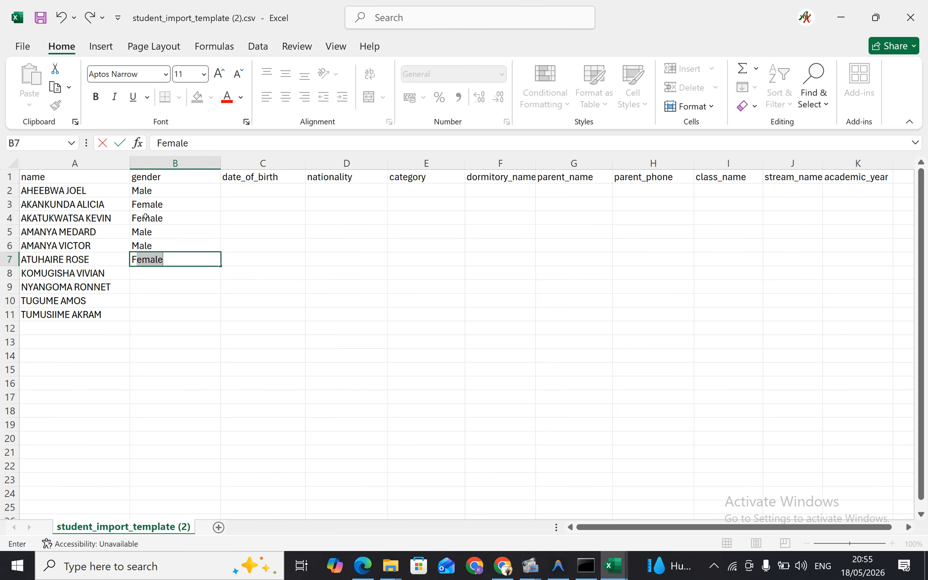
key("Return")
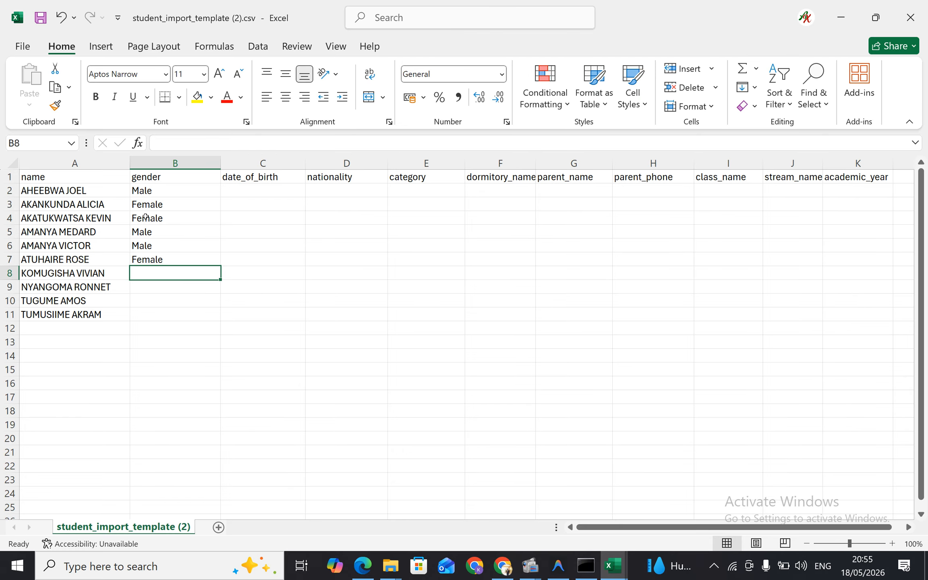
Enter the genders of the last four students in B8:B11 as Female, Female, Male and Male
type("F")
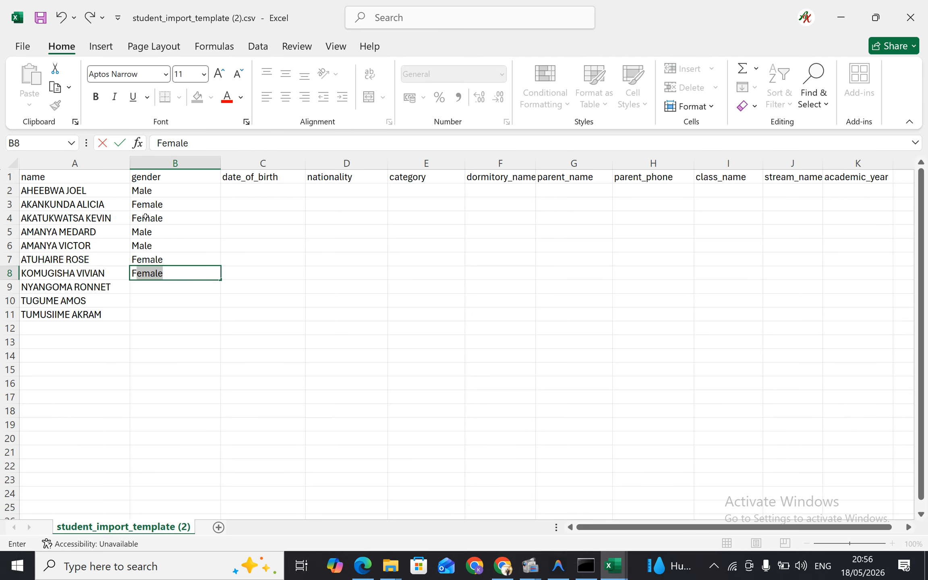
key("Return")
type("F")
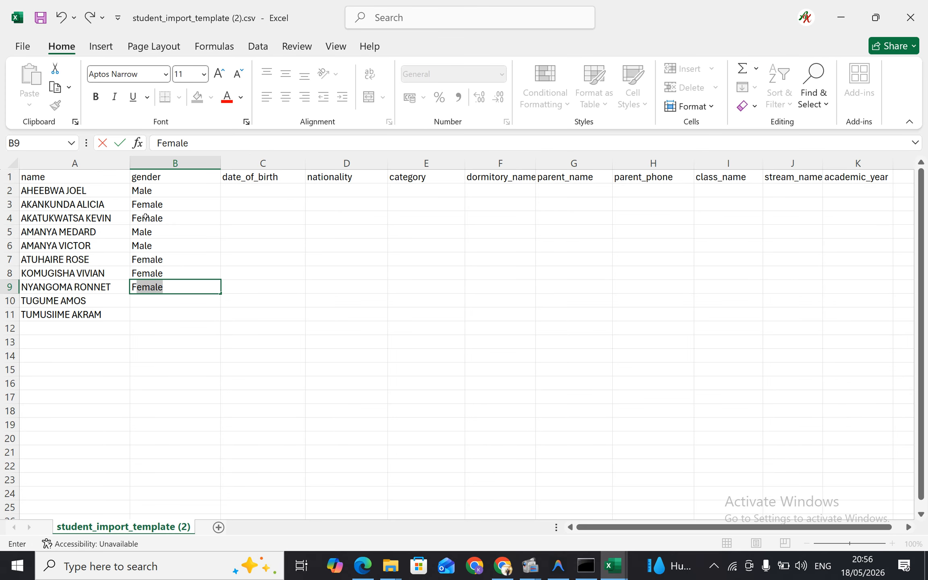
key("Return")
type("M")
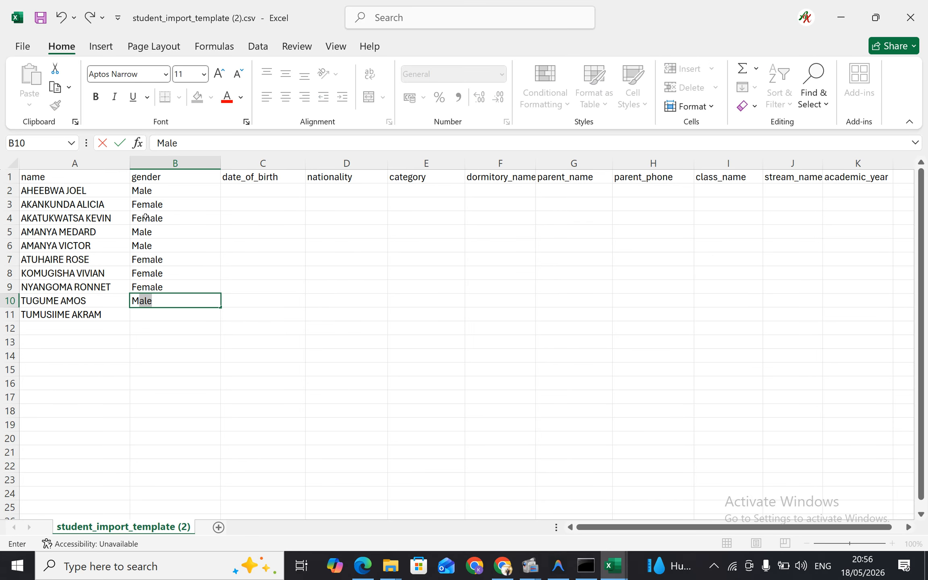
key("Return")
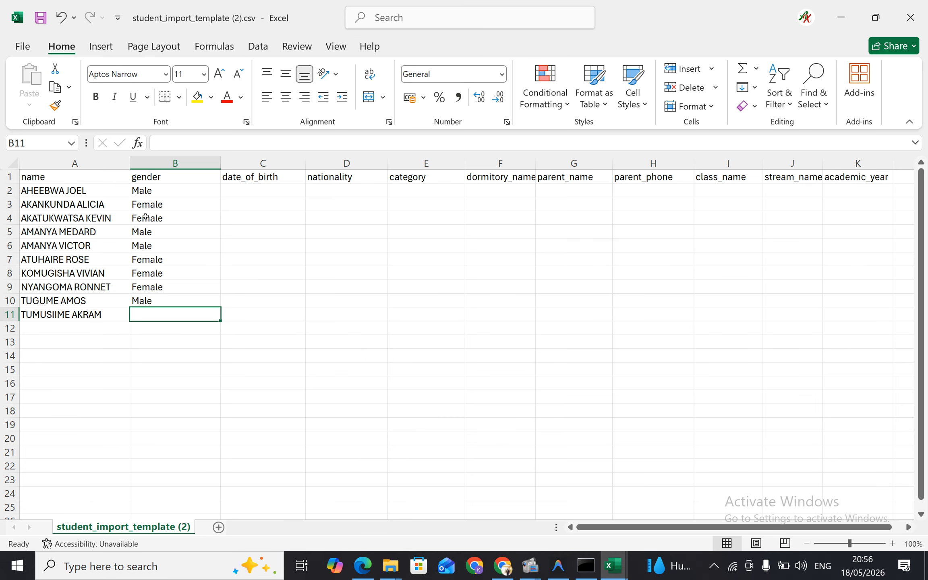
type("M")
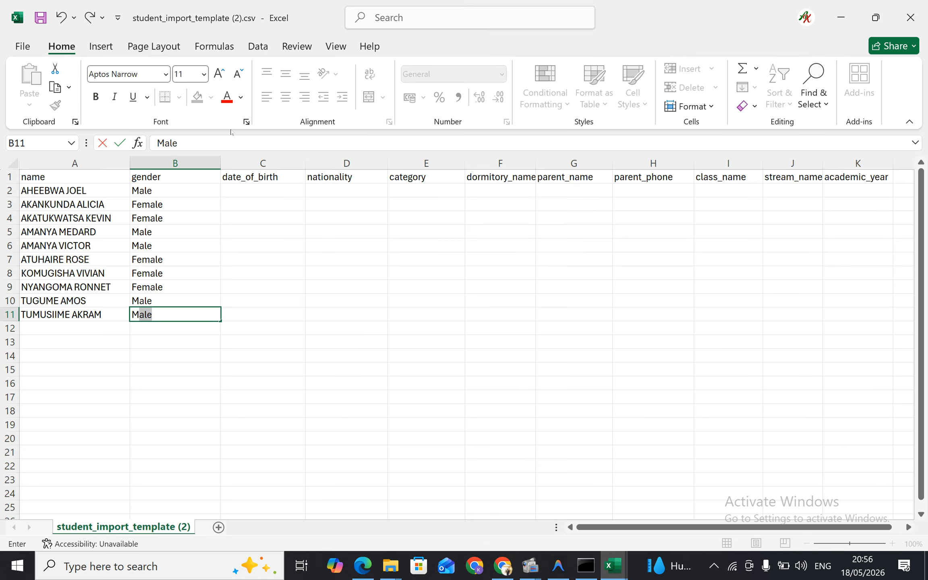
Enter Ugandan in C2 and fill it down to C11 for all listed students
left_click(247, 187)
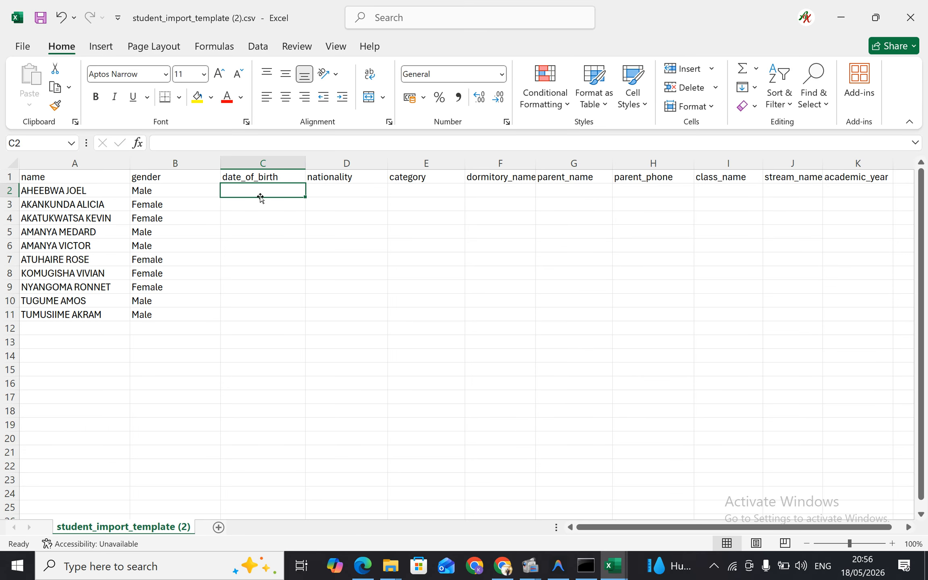
scroll(260, 197, "right", 3)
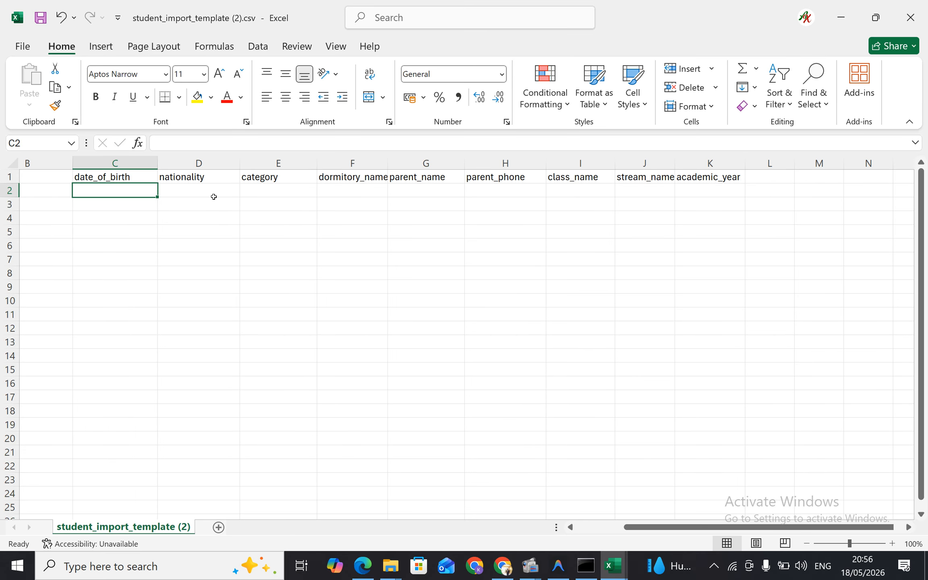
scroll(213, 196, "left", 3)
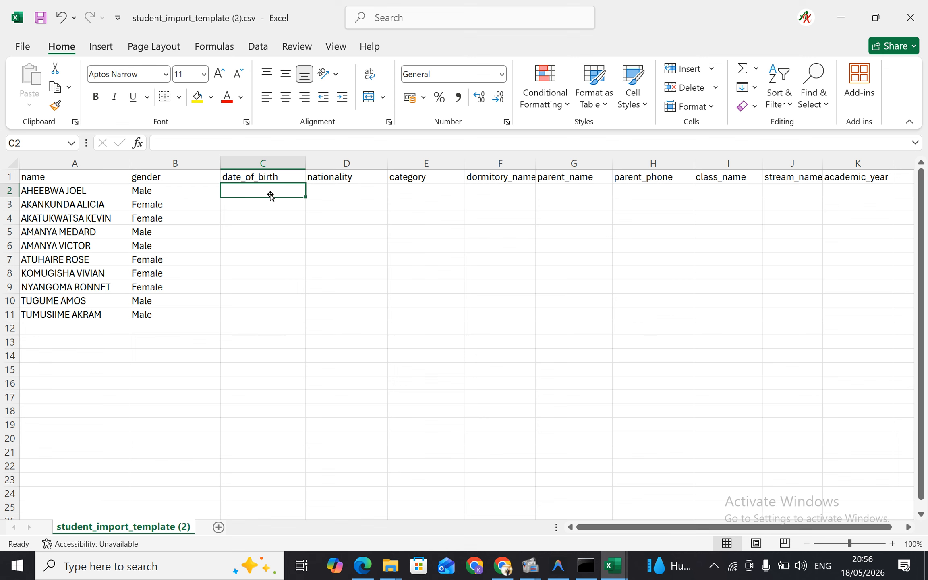
type("Ug")
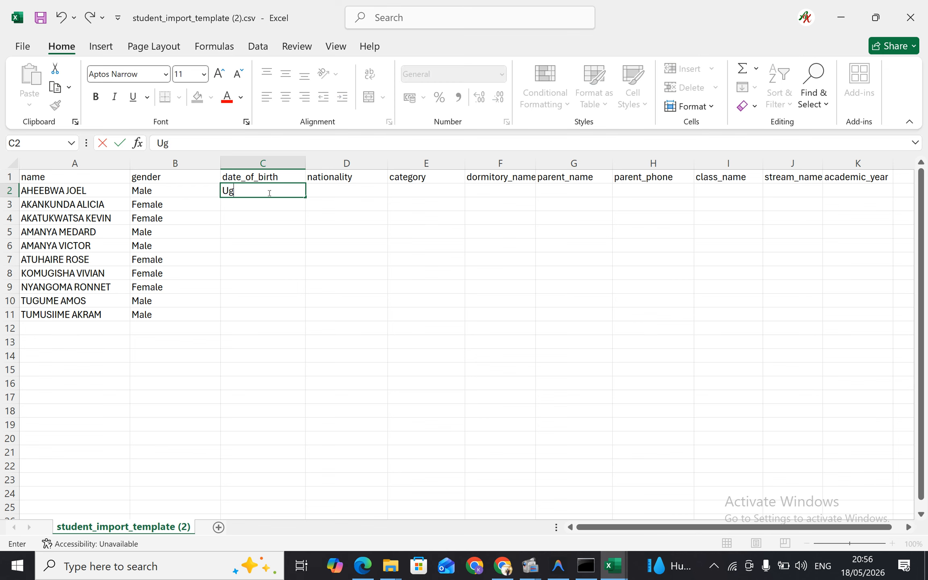
type("andan")
key("ctrl+Return")
double_click(305, 195)
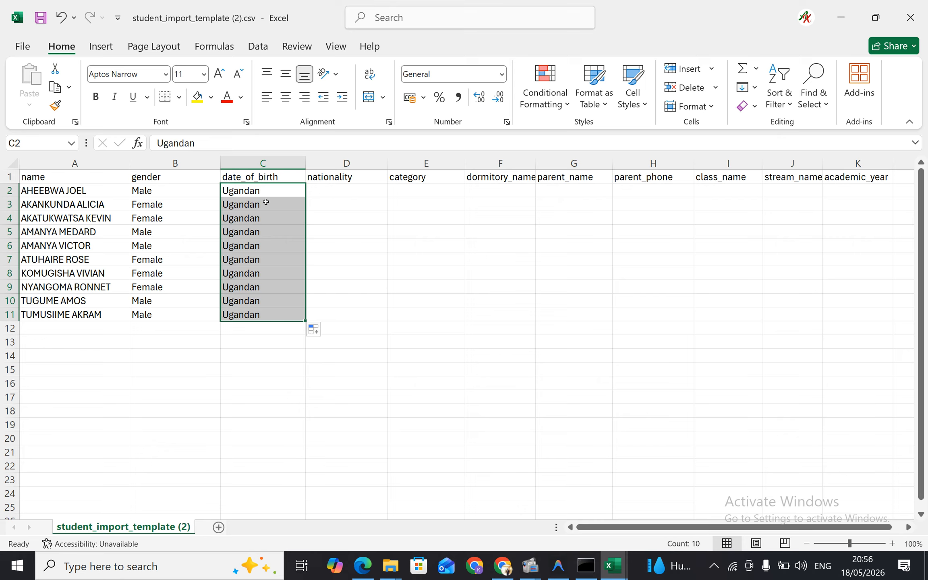
Move the Ugandan entries from C2:C11 into the nationality column at D2:D11, then select the first category cell, E2
key("ctrl+c")
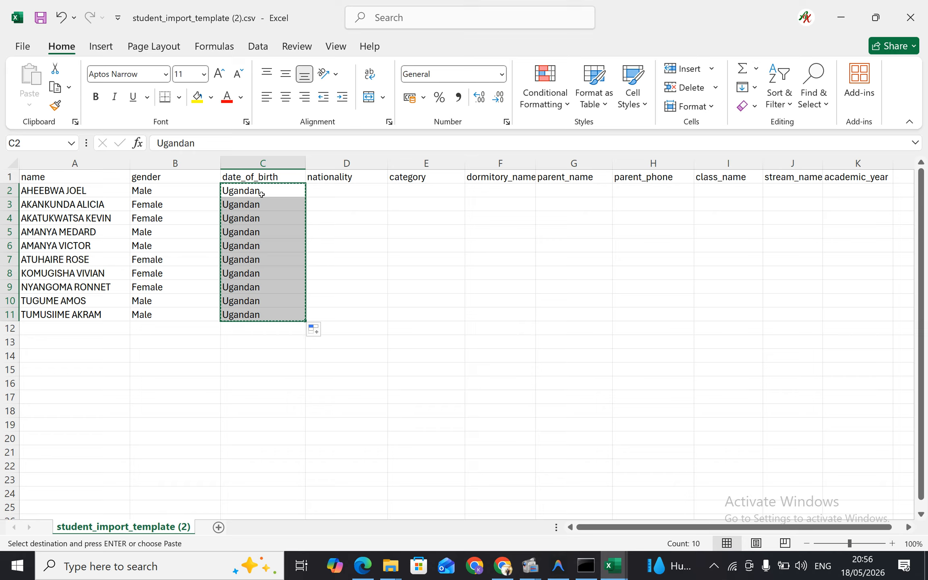
left_click(342, 193)
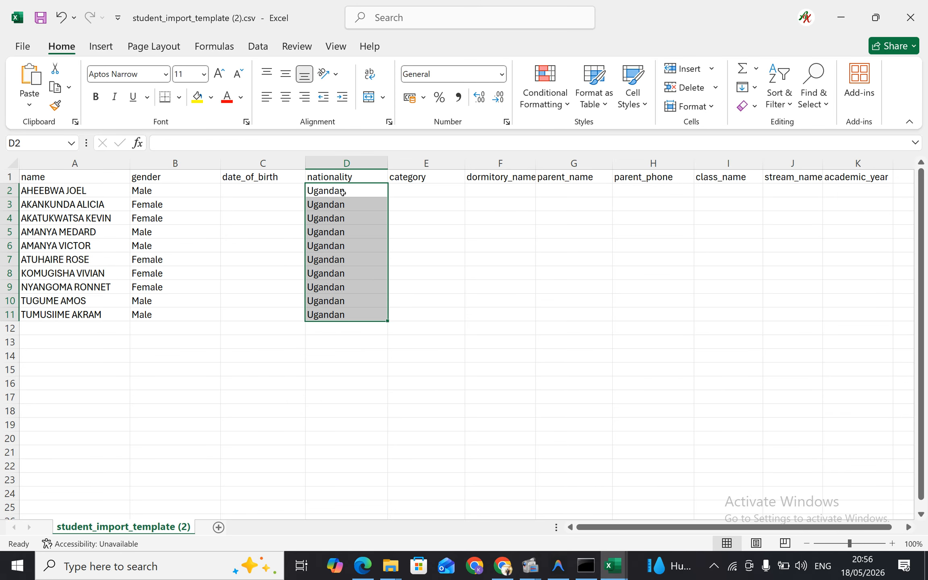
key("ctrl+v")
left_click(426, 196)
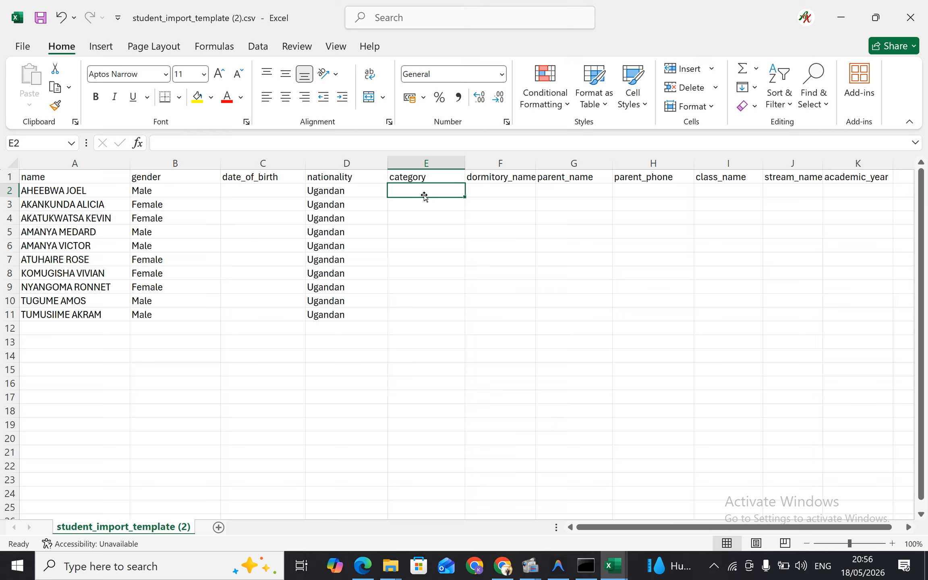
Enter Boarding in E2 and fill it down the category column to E11
type("Bo")
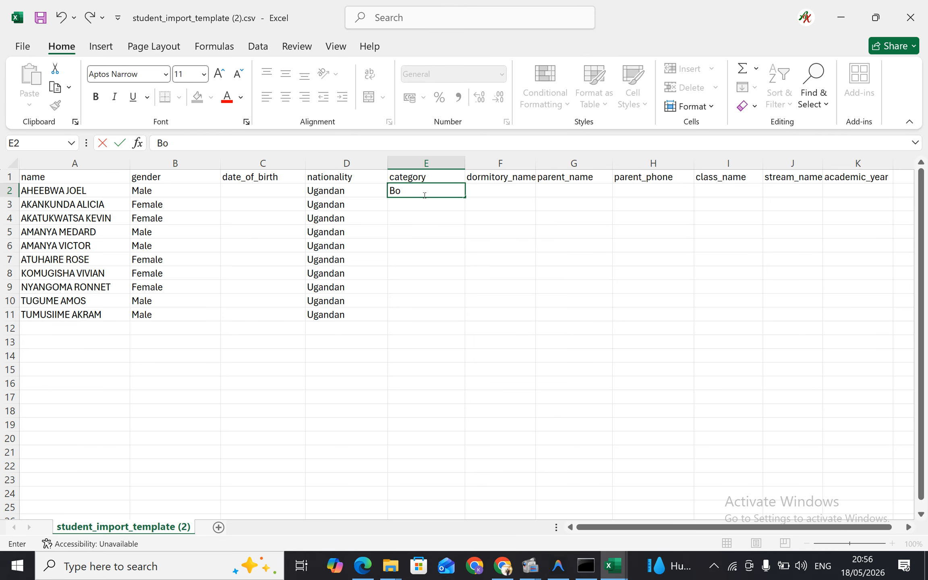
type("arding")
left_click(452, 191)
left_click_drag(465, 198, 465, 318)
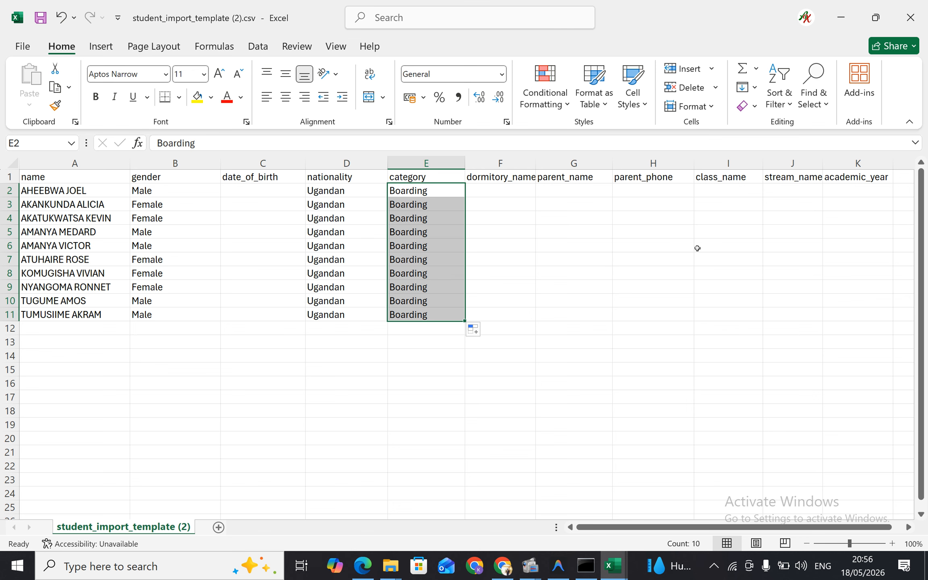
Enter S.1 in I2 and copy it to I3:I11 so every student has a class name
scroll(698, 249, "right", 5)
scroll(697, 248, "left", 2)
scroll(697, 248, "left", 2)
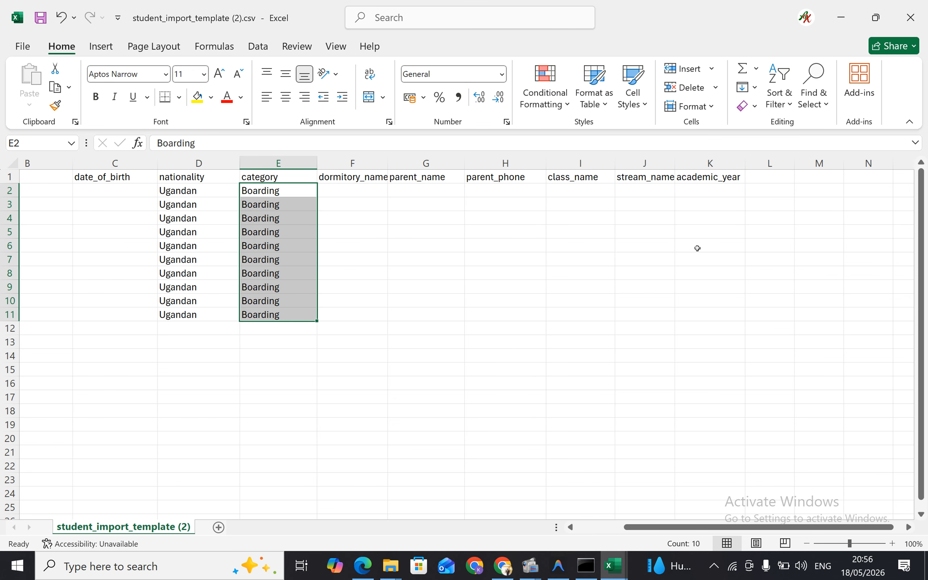
left_click(572, 193)
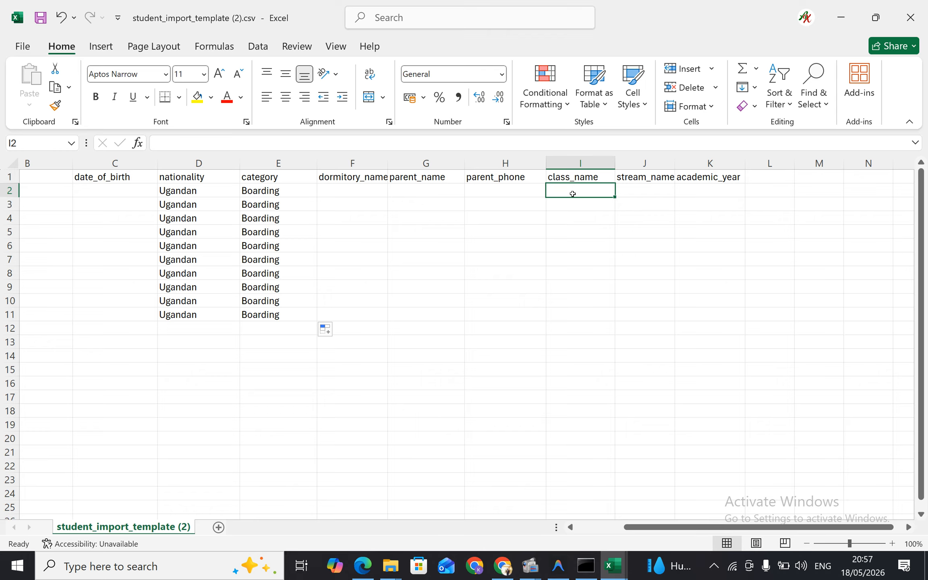
type("S.1")
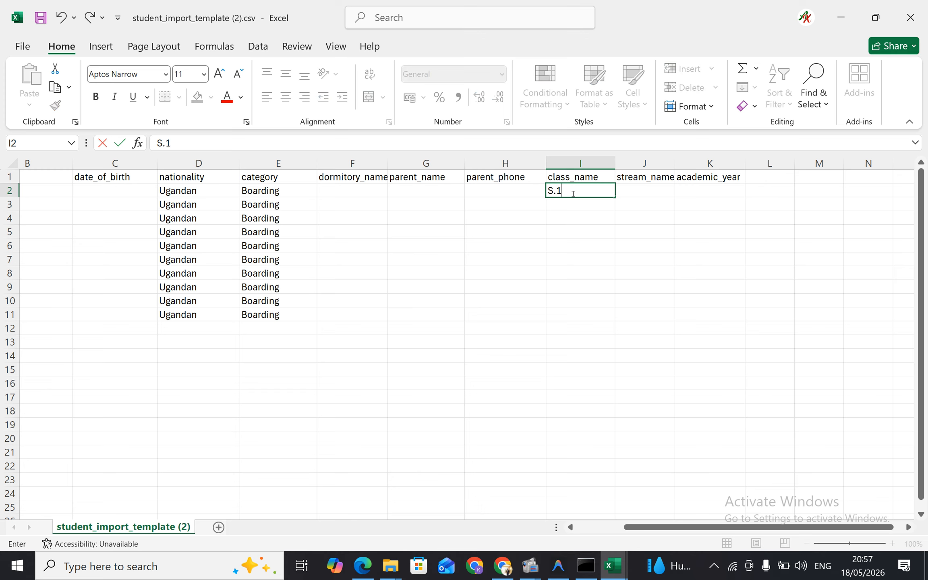
left_click(593, 212)
left_click(579, 195)
key("ctrl+c")
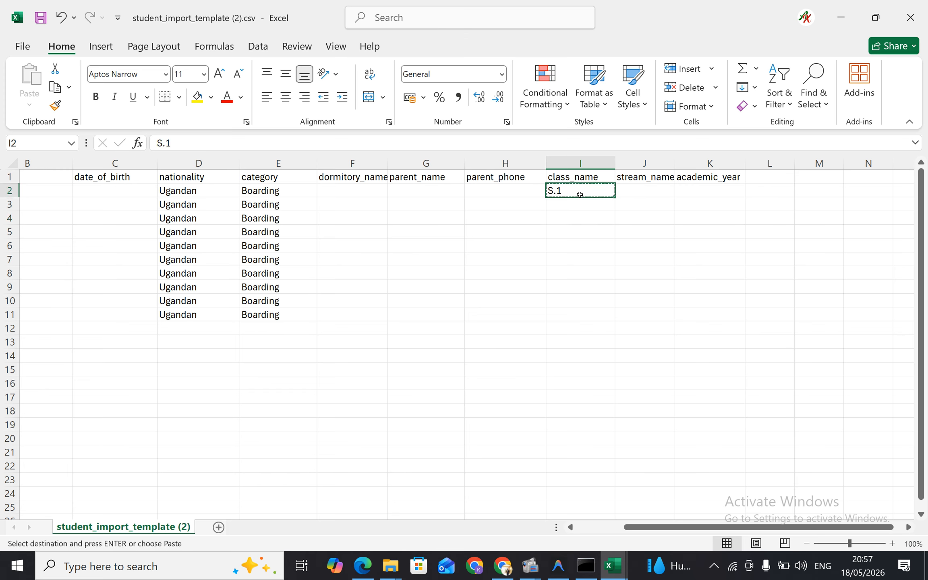
left_click_drag(569, 204, 586, 310)
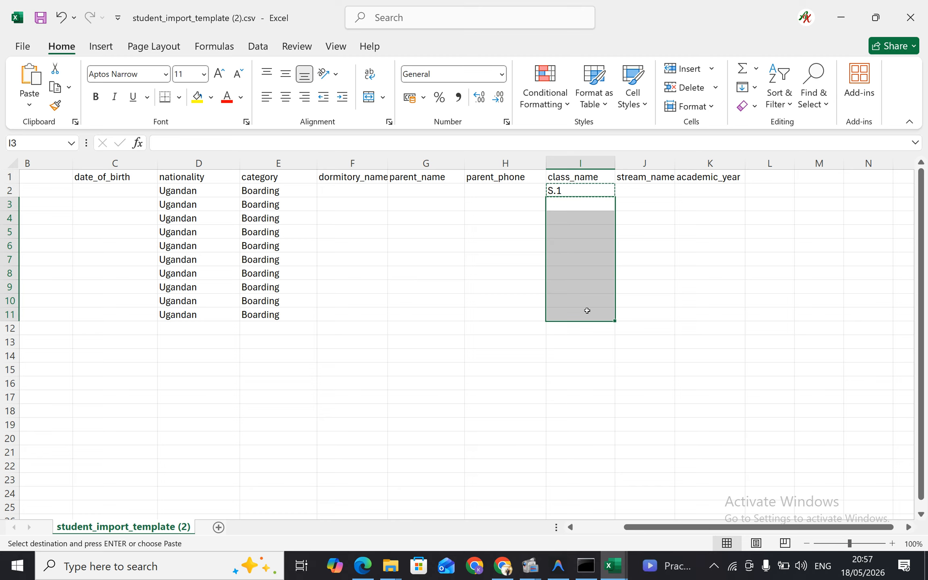
key("ctrl+v")
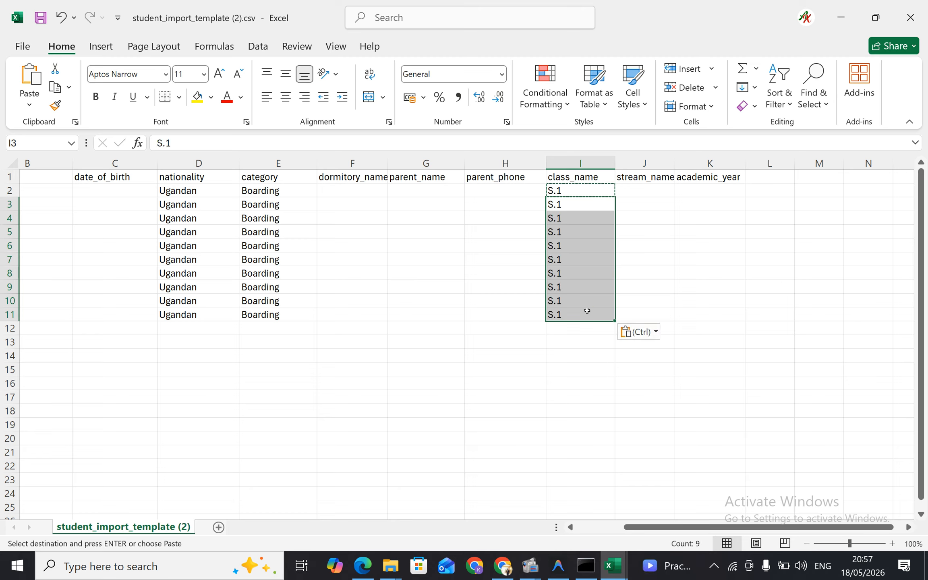
left_click(643, 188)
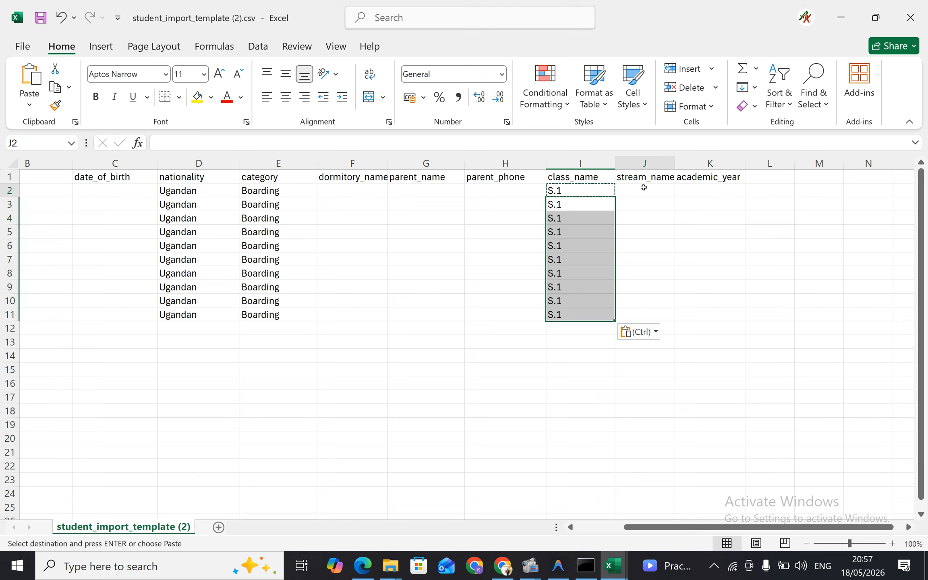
left_click(578, 188)
key("Escape")
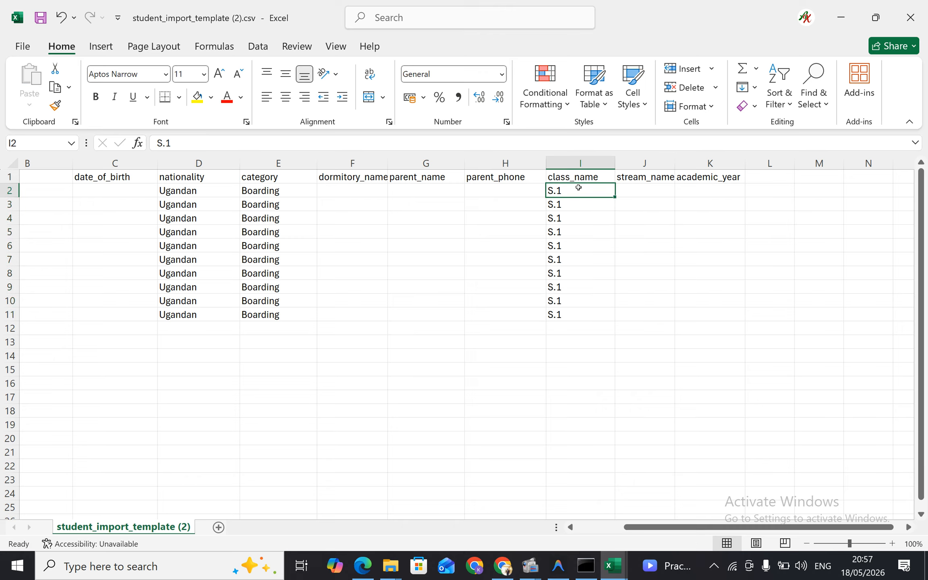
Enter West in J2 and fill it down the stream_name column to J11
left_click(648, 190)
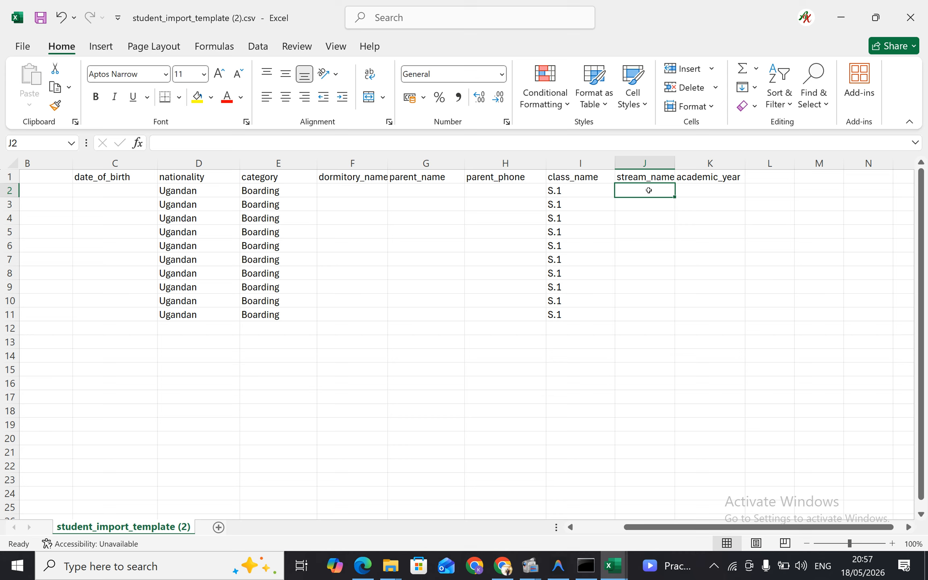
type("West")
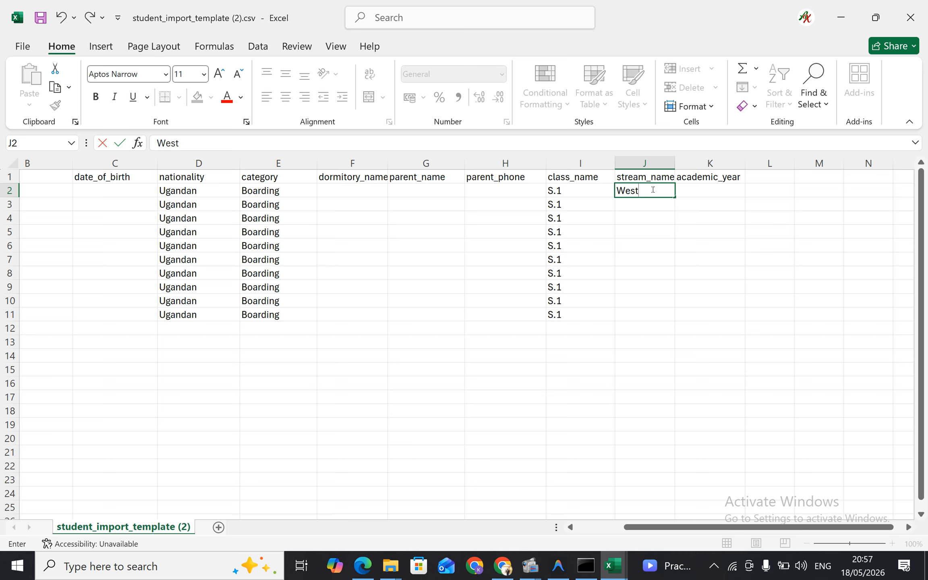
left_click(656, 192)
double_click(675, 197)
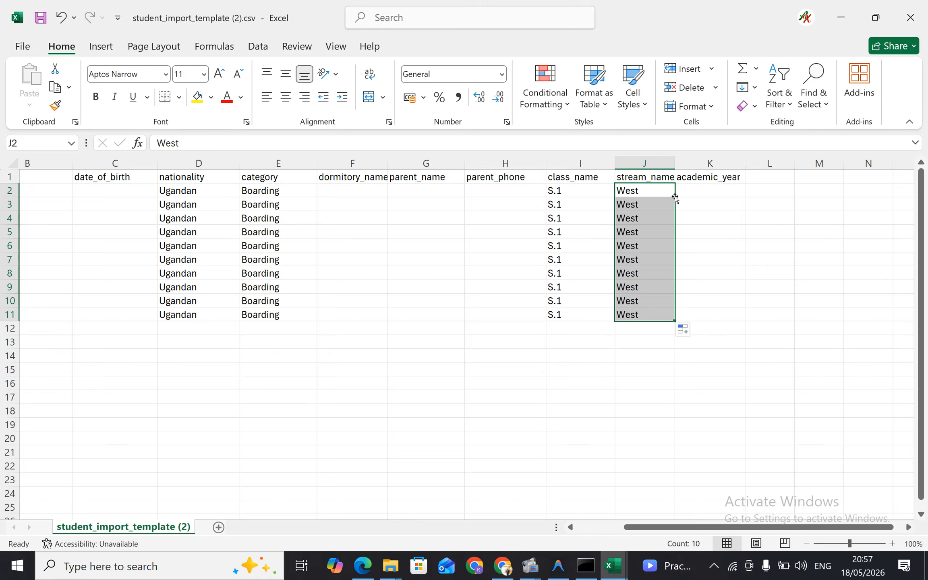
Enter 2026 in K2 and fill it down the academic_year column to K11
left_click(711, 192)
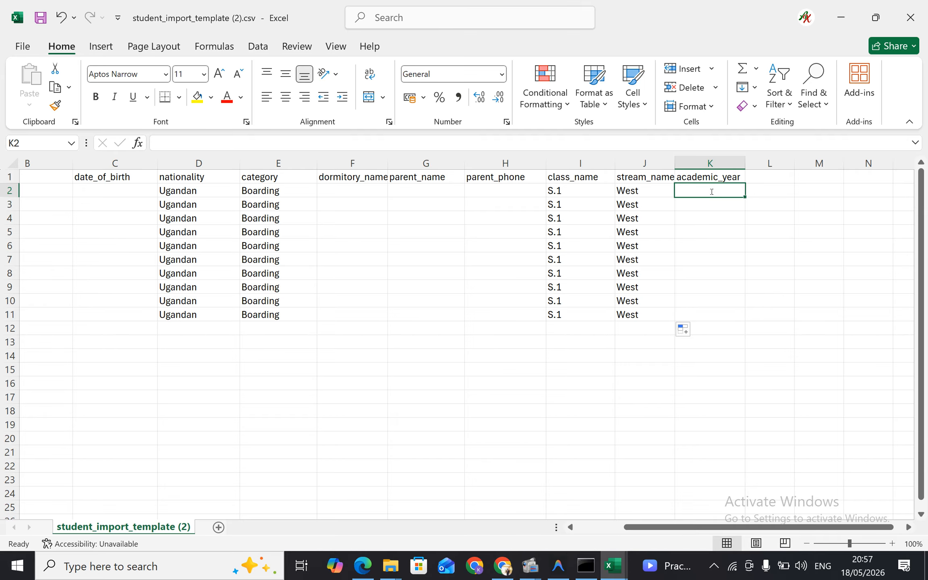
type("2026")
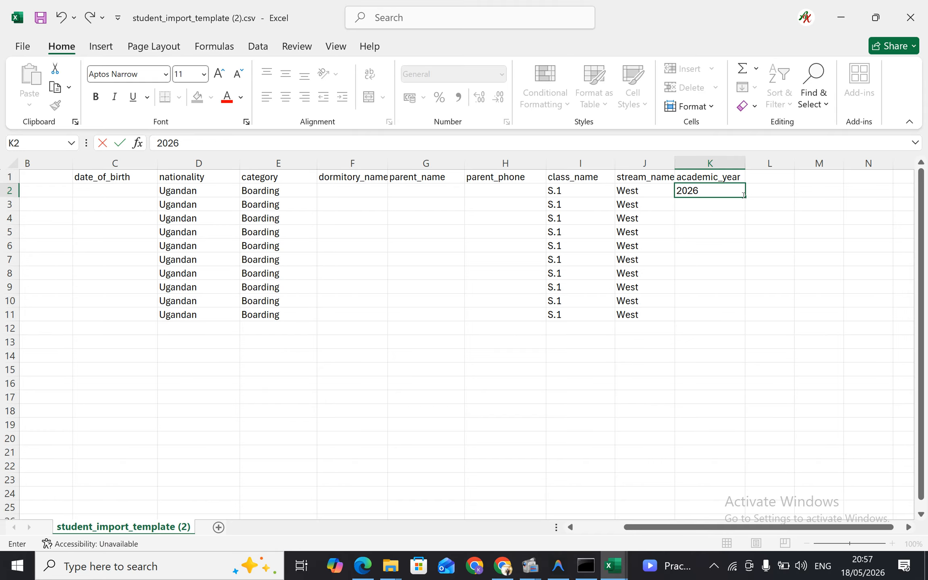
left_click(744, 195)
double_click(745, 197)
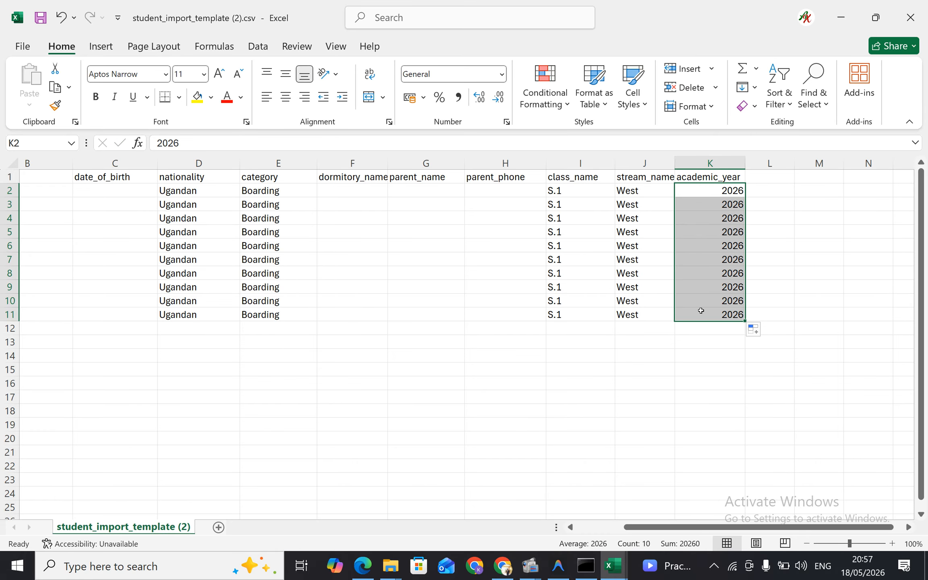
Check the filled import template, then close it and the STUDENTS.xlsx workbook to return to CampusDesk in the browser
scroll(617, 296, "left", 3)
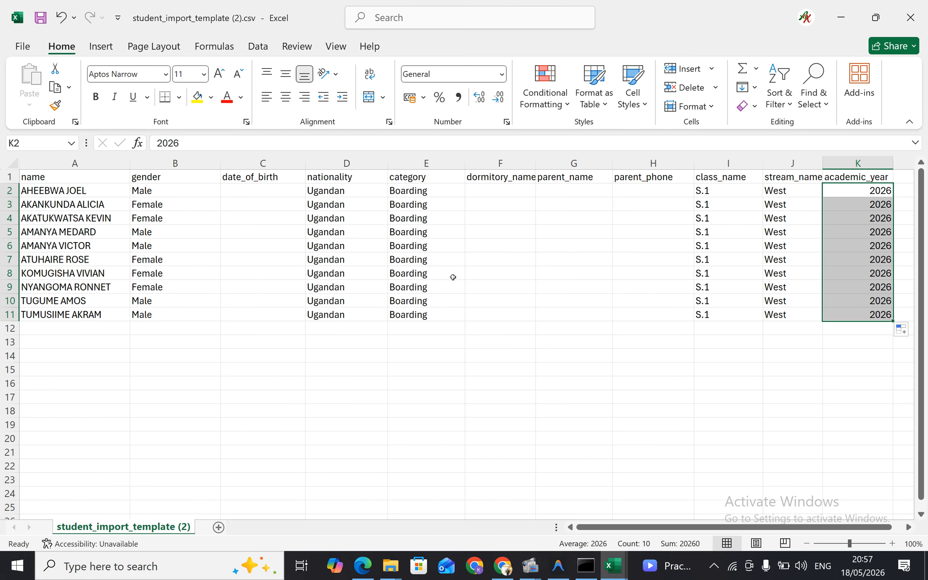
scroll(306, 264, "right", 15)
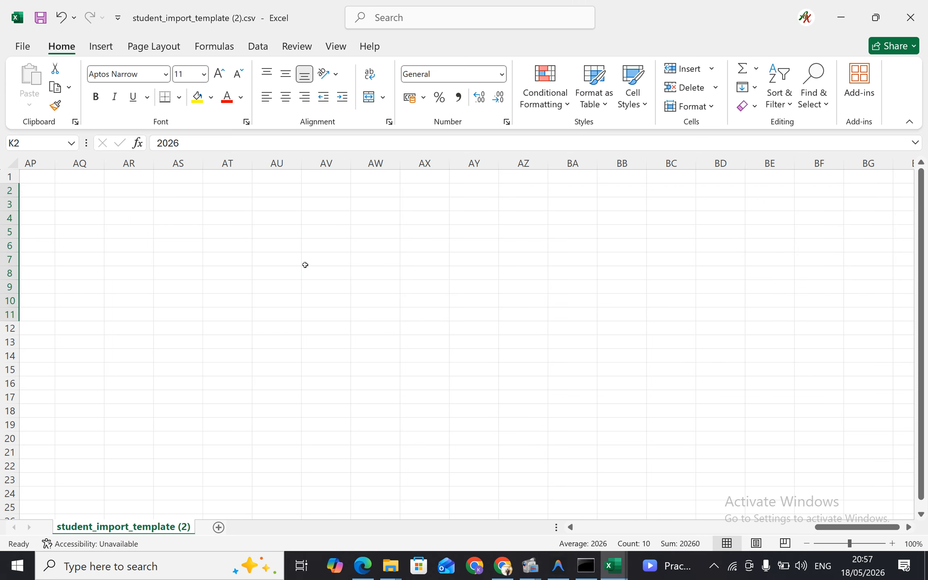
scroll(305, 265, "left", 15)
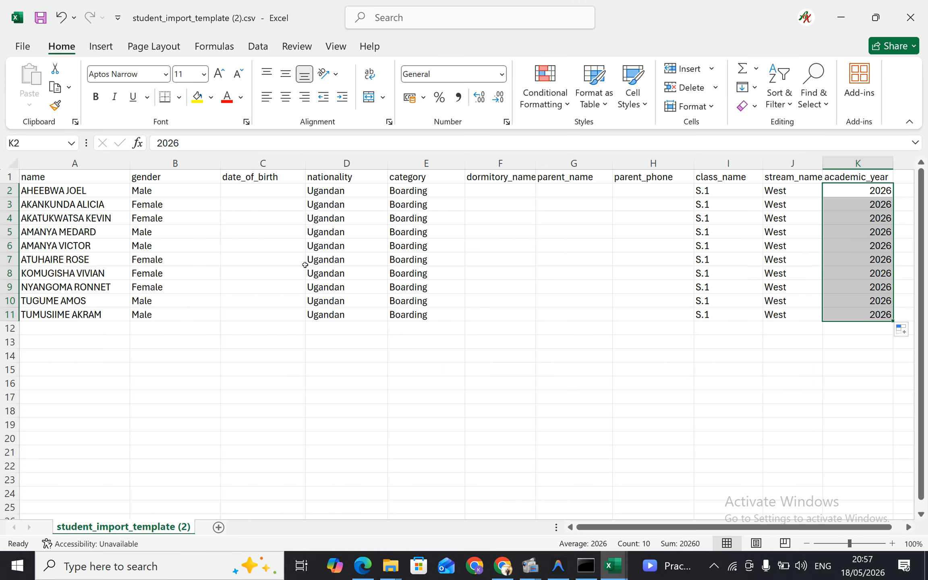
left_click(910, 8)
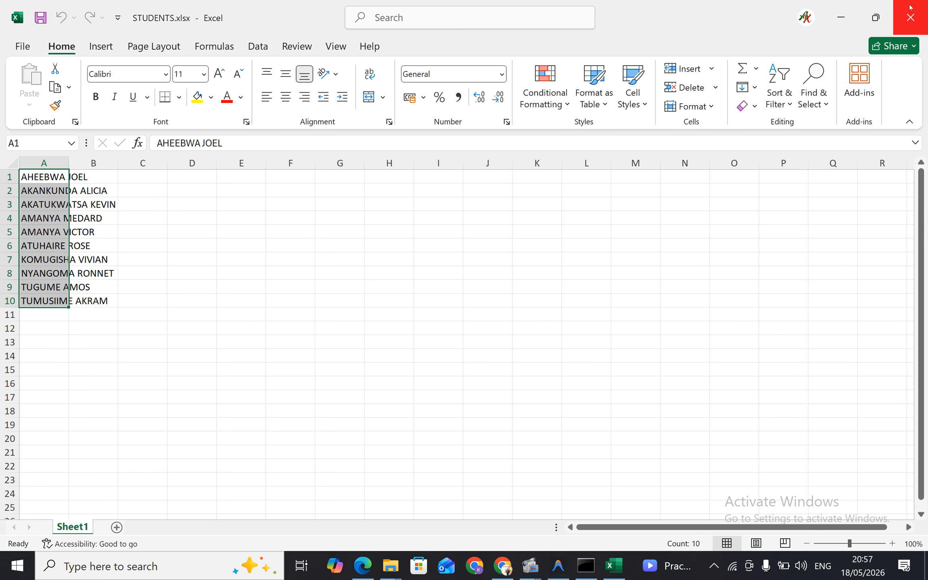
left_click(910, 7)
left_click(910, 7)
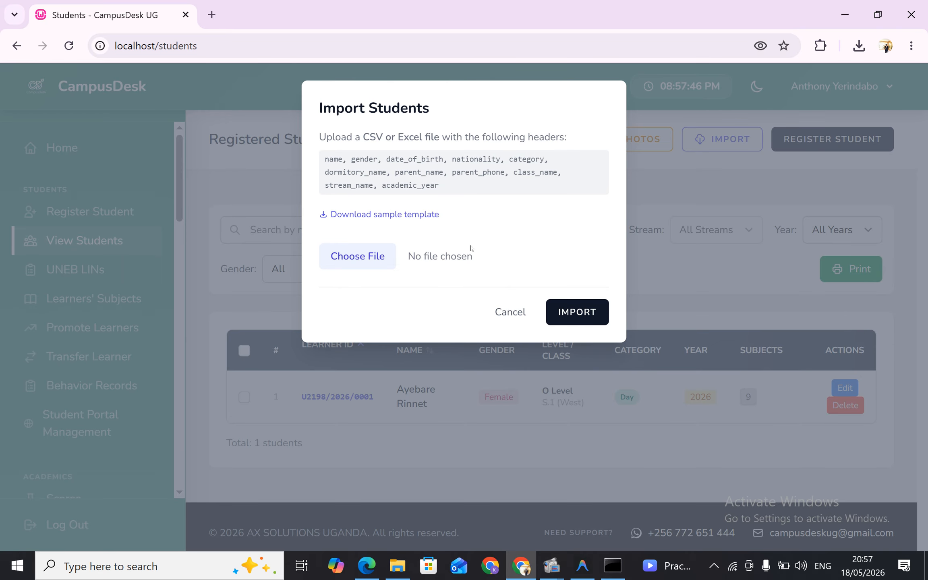
Reopen the student import, choose student_import_template (2).csv from Downloads, and confirm the import of the previewed rows
left_click(508, 312)
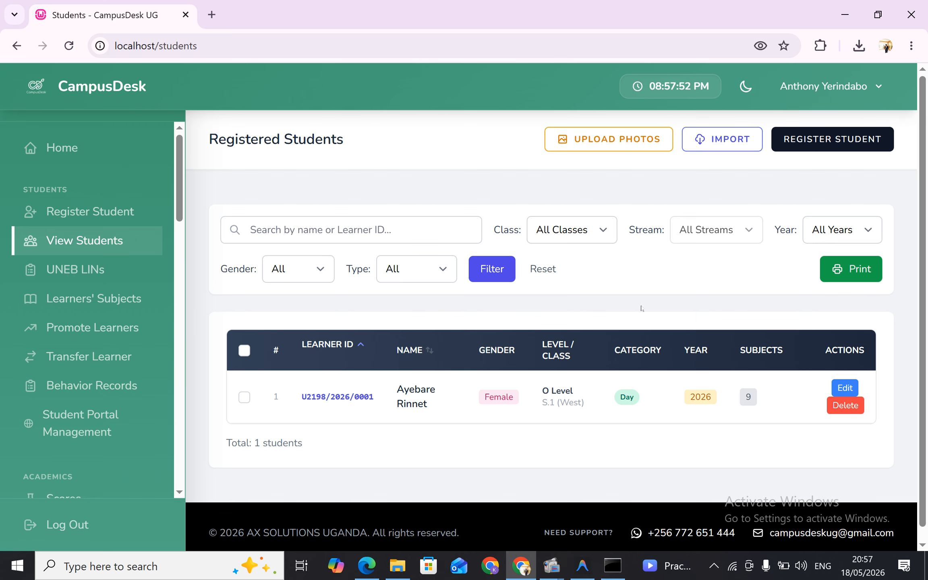
left_click(713, 145)
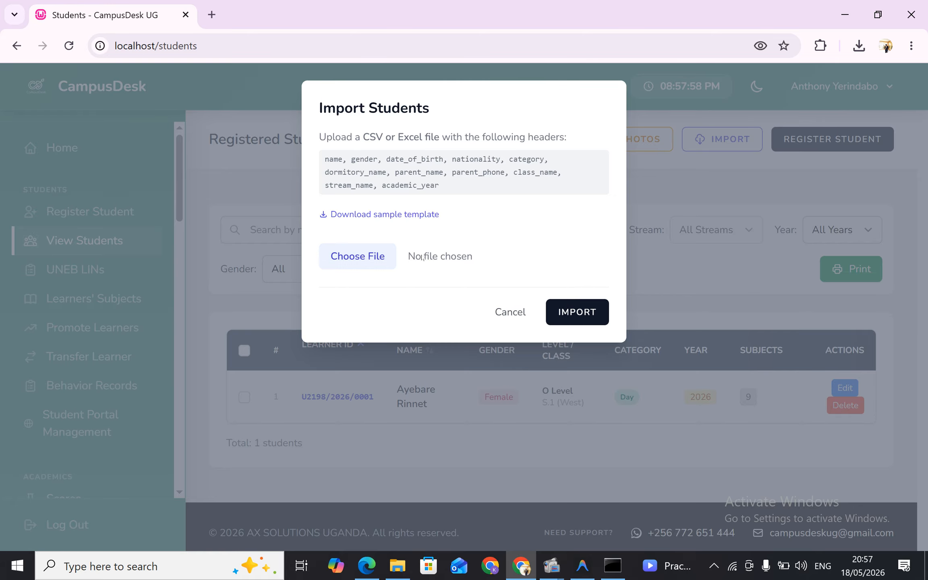
left_click(371, 261)
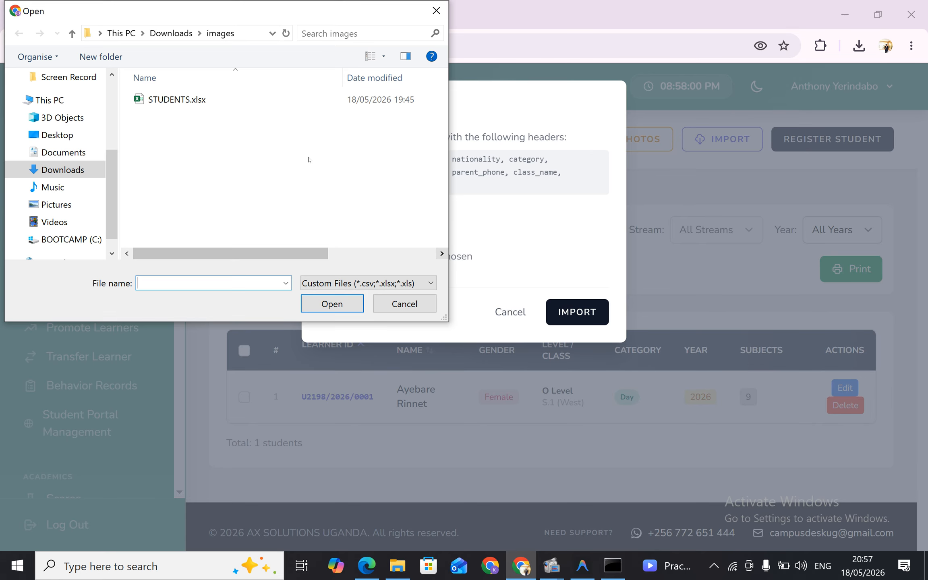
left_click(70, 169)
left_click(178, 157)
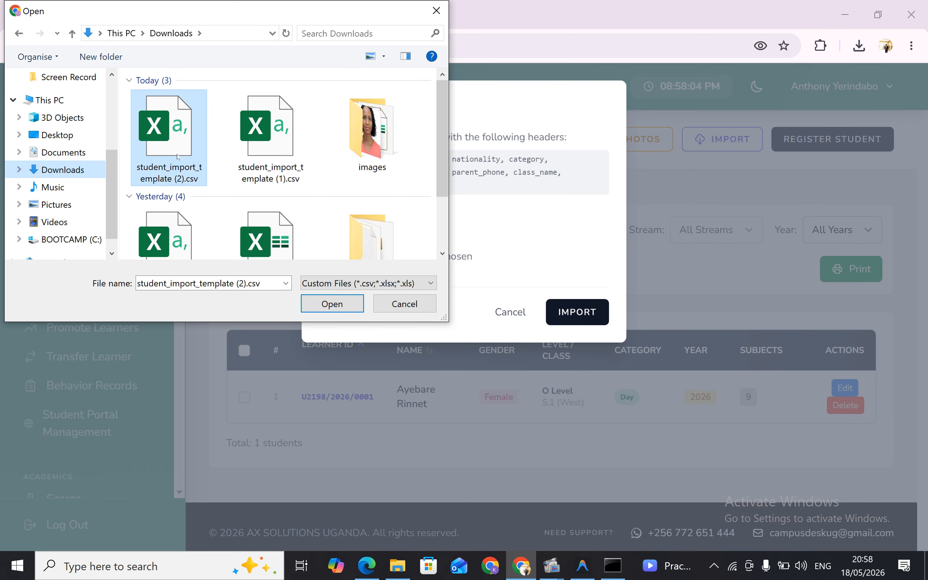
left_click(322, 307)
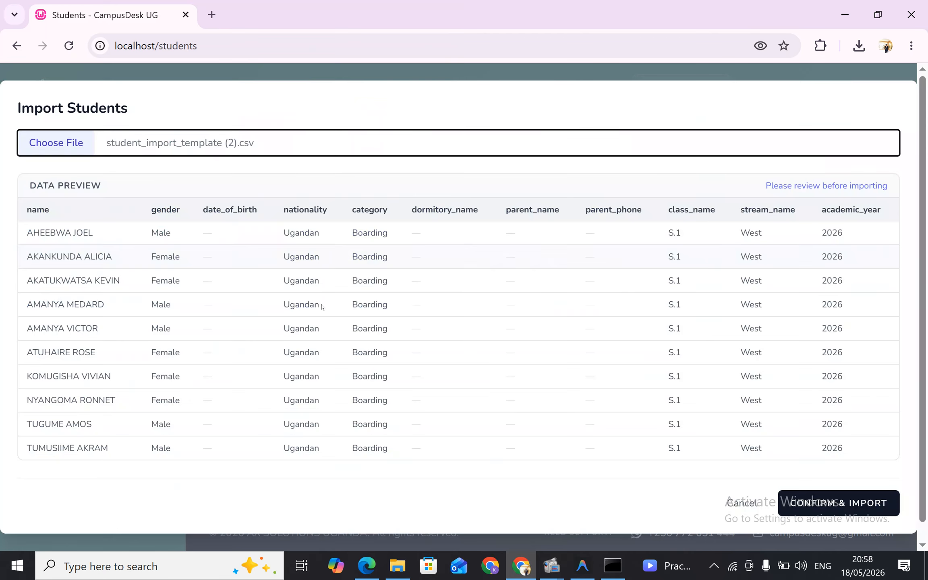
scroll(343, 287, "down", 1)
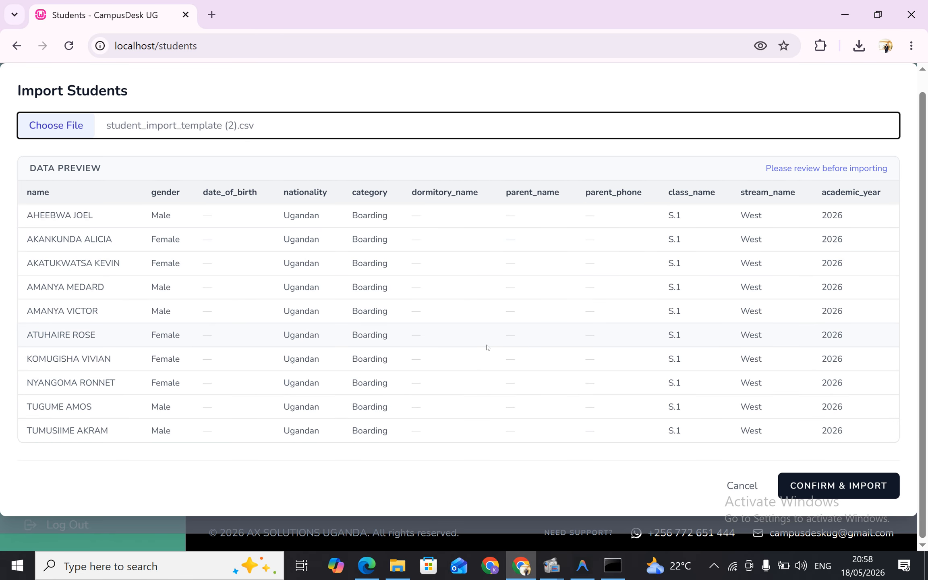
left_click(830, 486)
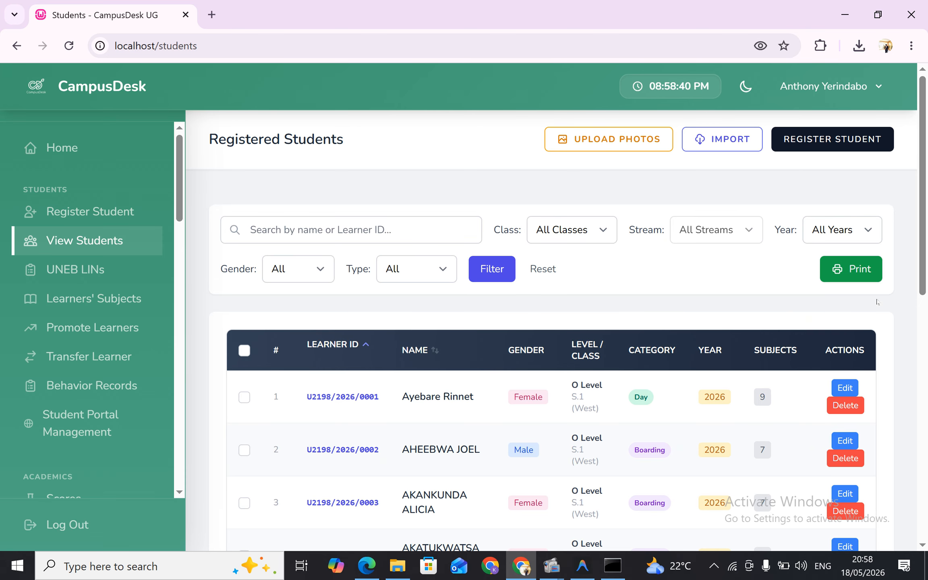
Review the Registered Students list from first to last row, checking the imported students' gender, class, category and year
scroll(601, 399, "down", 5)
scroll(601, 399, "down", 4)
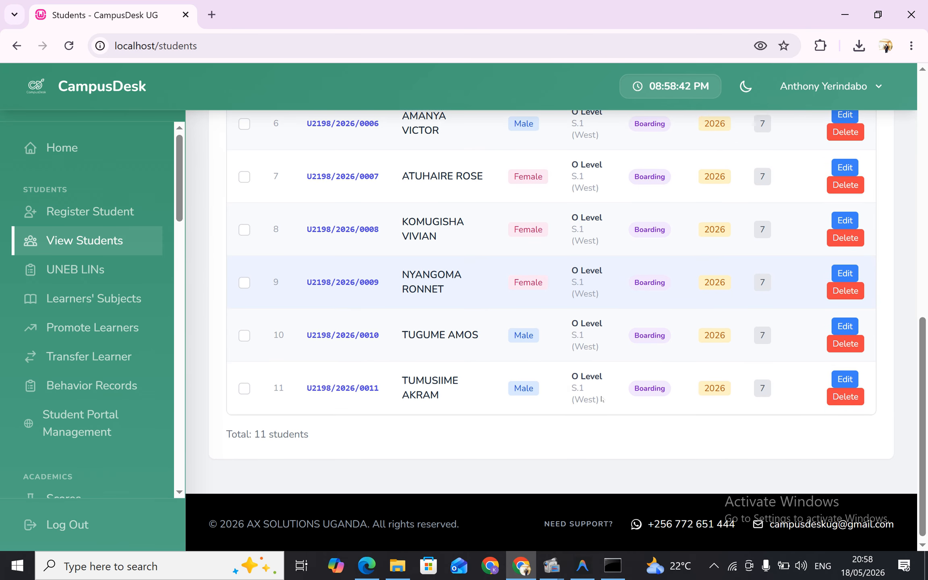
scroll(602, 399, "up", 9)
scroll(601, 399, "down", 8)
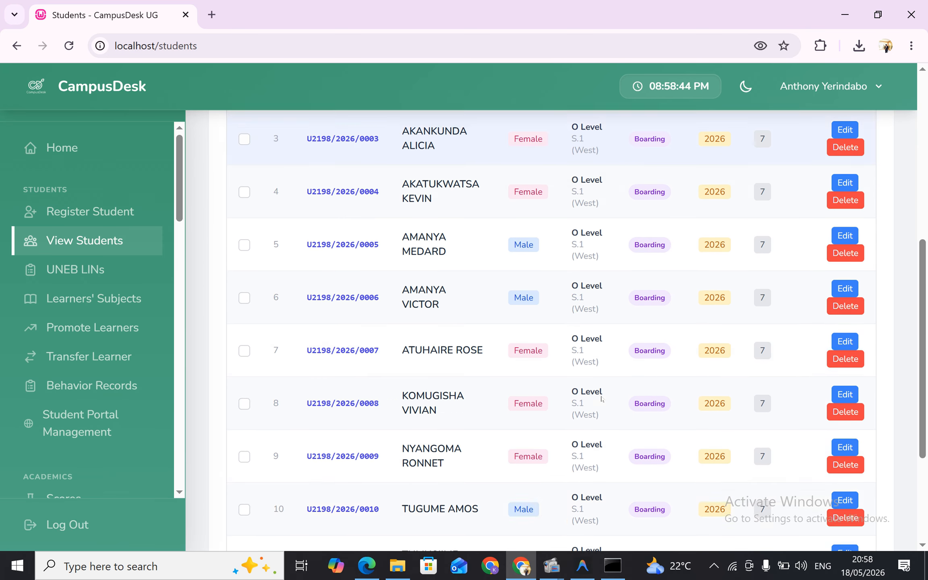
scroll(601, 399, "up", 9)
scroll(601, 398, "down", 6)
scroll(601, 399, "down", 3)
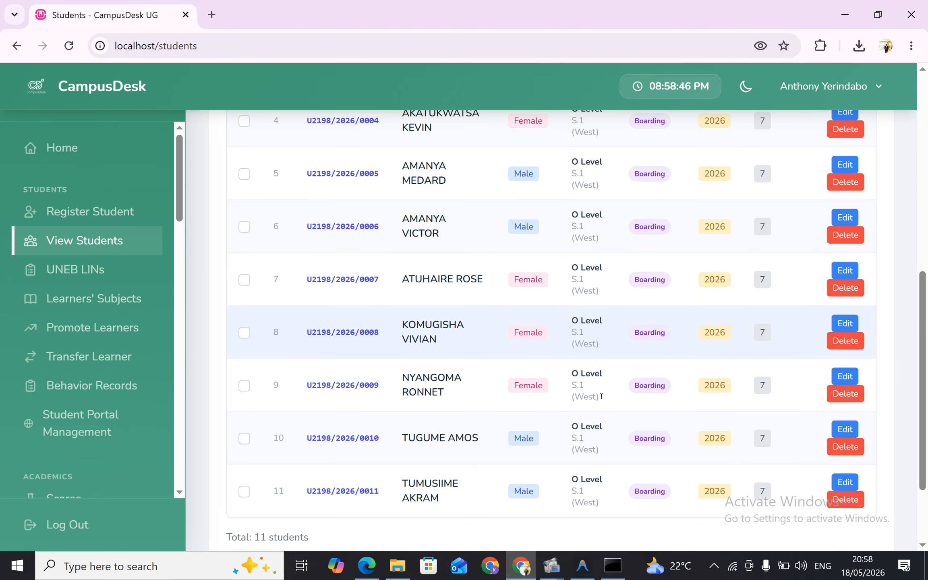
scroll(601, 398, "up", 3)
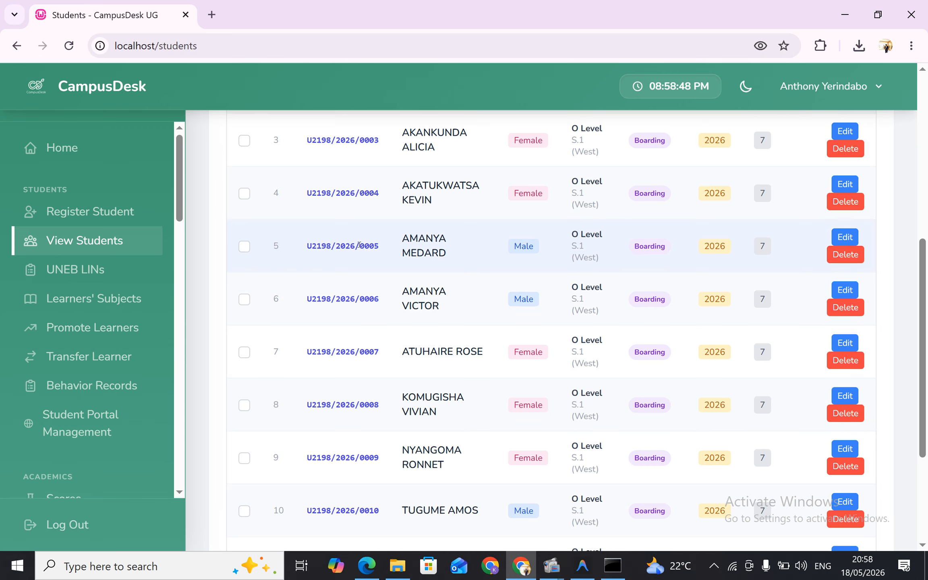
scroll(364, 260, "down", 3)
scroll(360, 246, "up", 7)
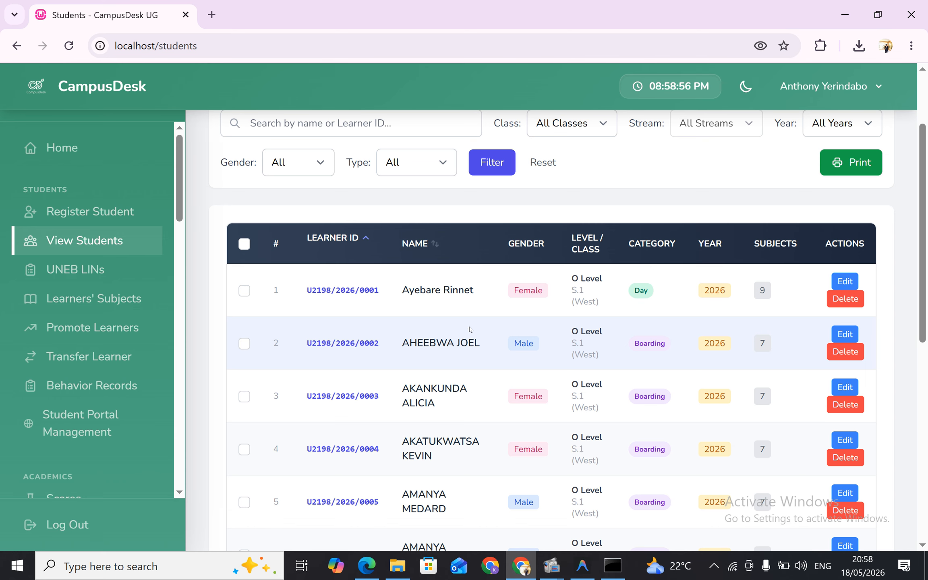
scroll(469, 329, "up", 3)
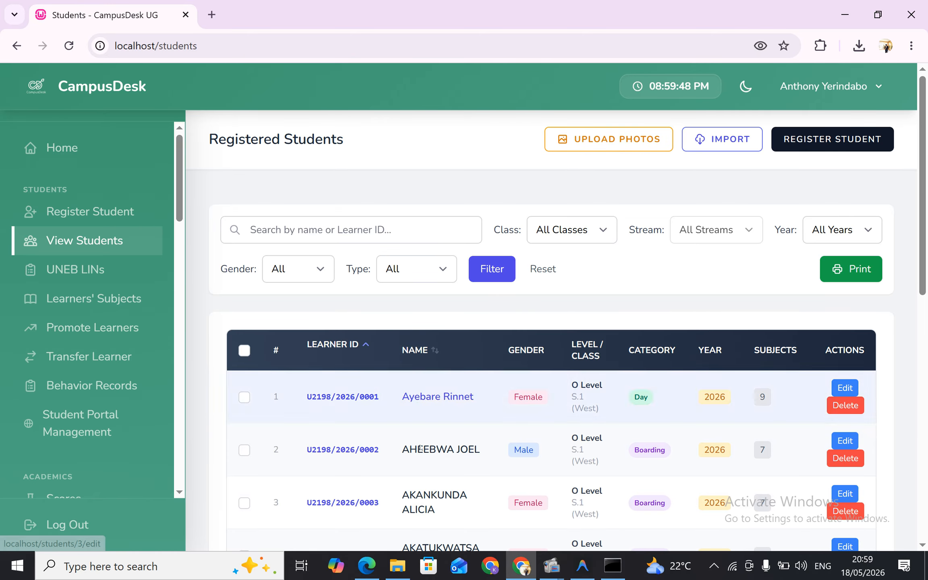
Switch to File Explorer, delete STUDENTS.xlsx from the images folder in Downloads, and close the window to return to CampusDesk
left_click(397, 566)
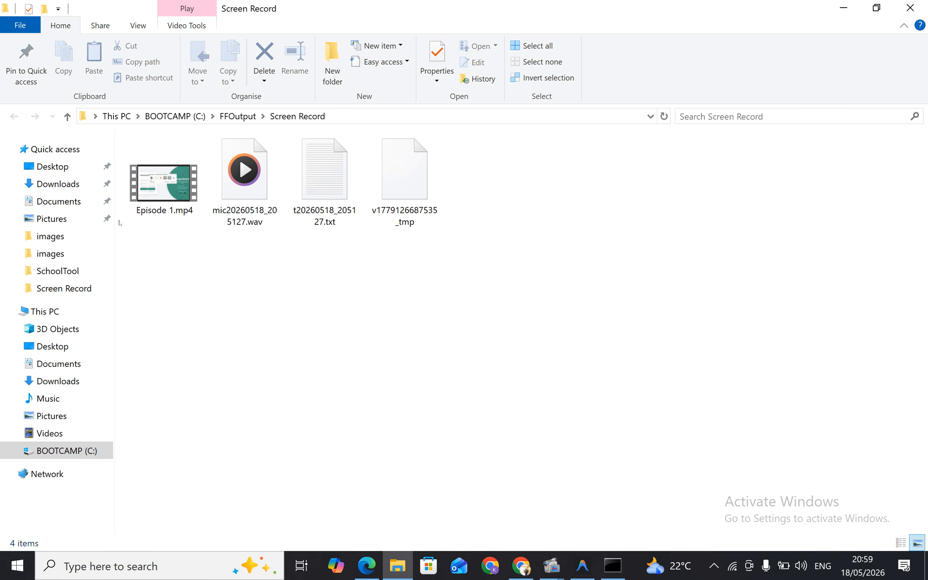
left_click(58, 184)
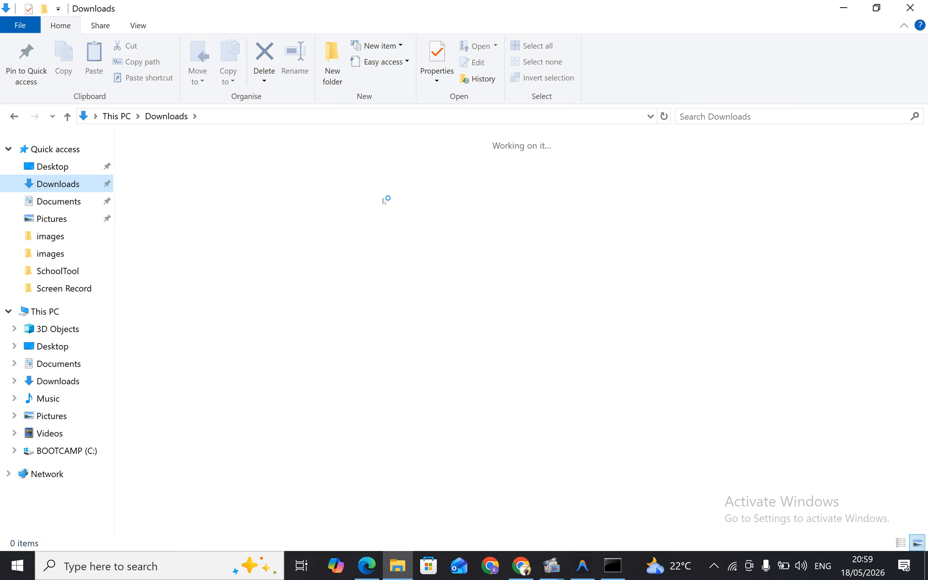
double_click(481, 191)
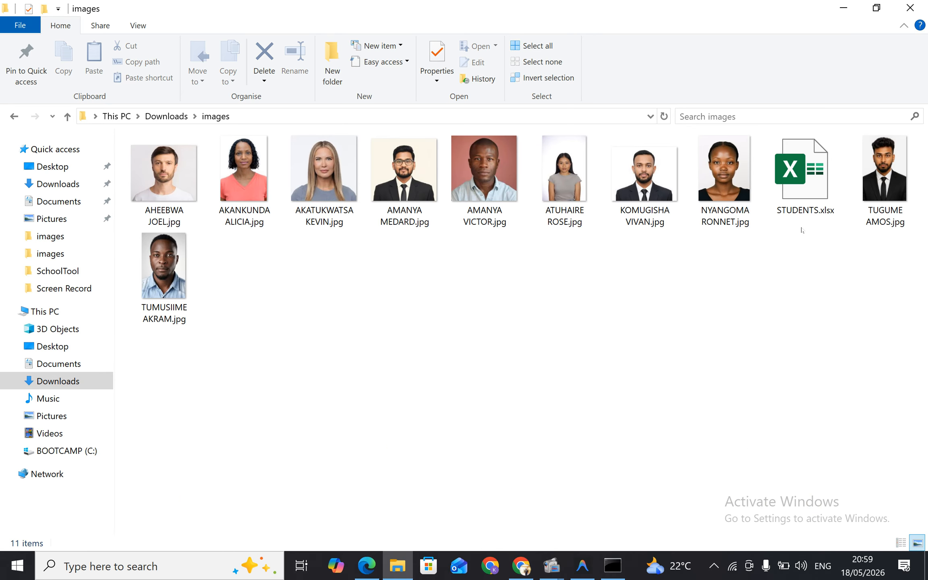
left_click(812, 202)
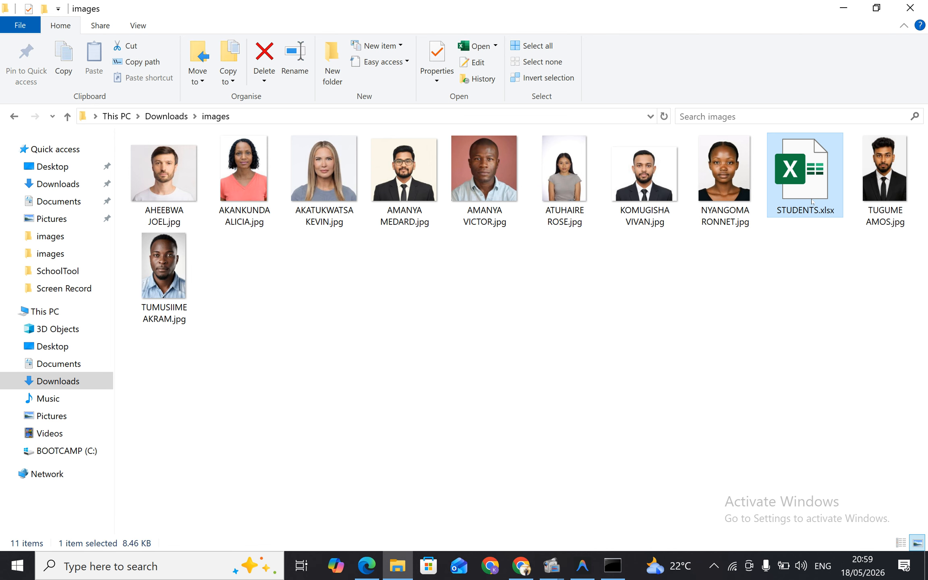
right_click(812, 202)
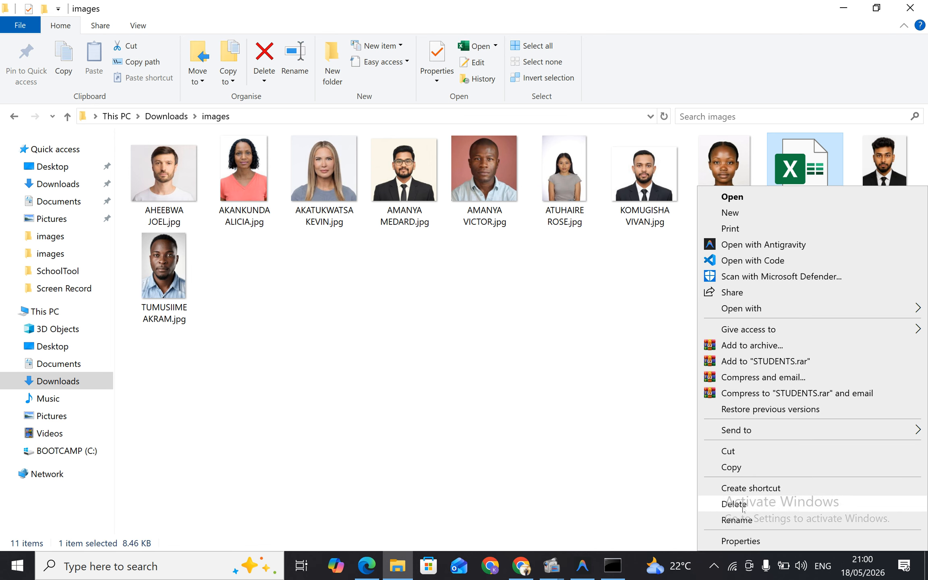
left_click(734, 504)
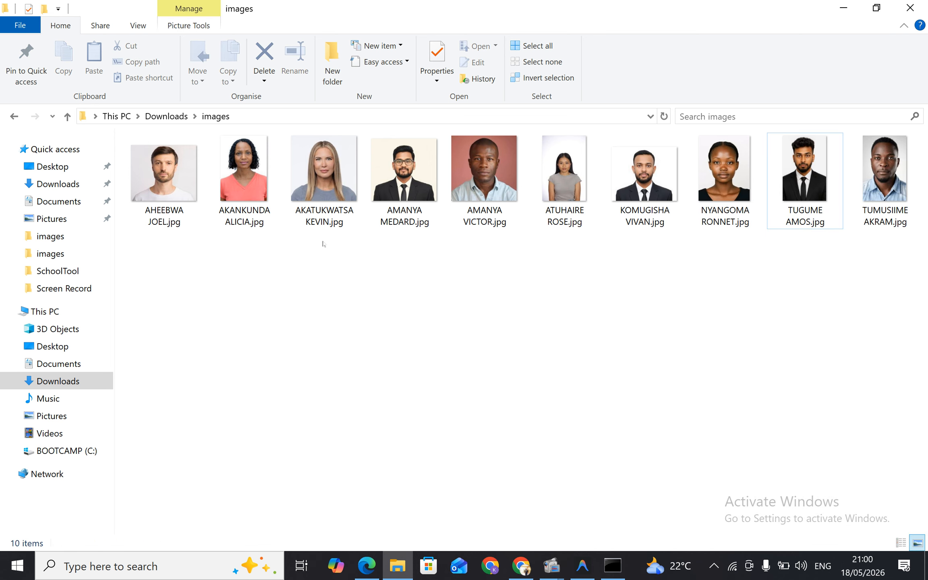
left_click(910, 8)
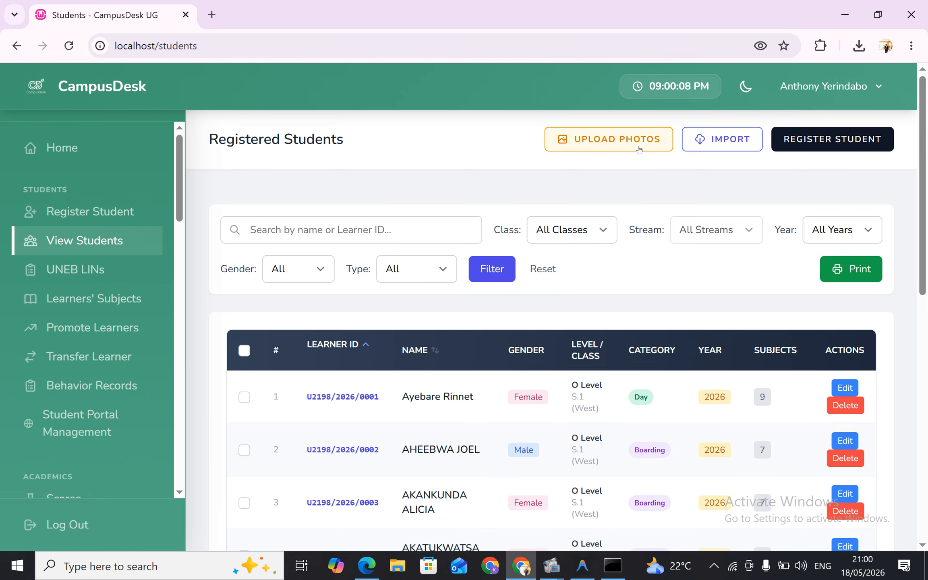
Start a bulk student photo upload for academic year 2026 and target class S.1
left_click(639, 147)
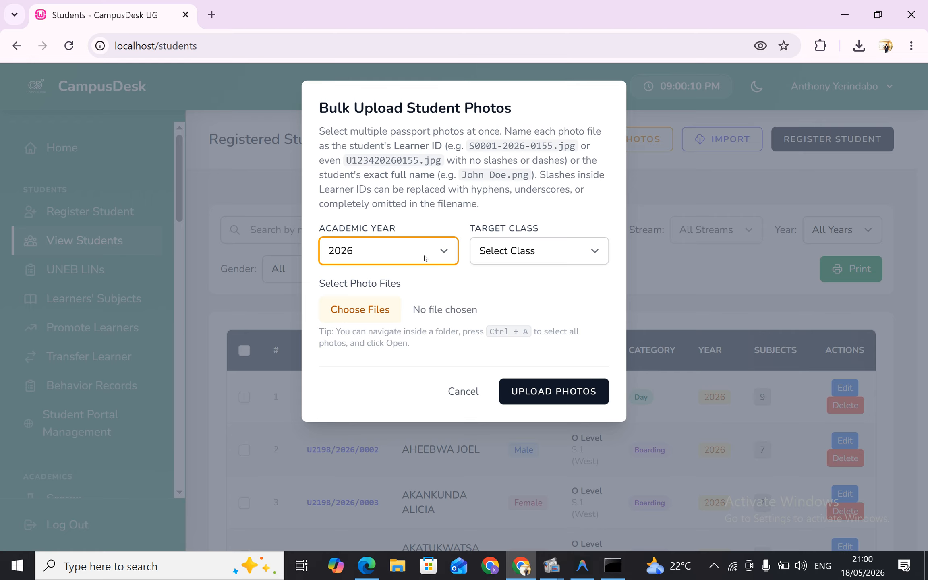
left_click(426, 258)
left_click(424, 258)
left_click(529, 260)
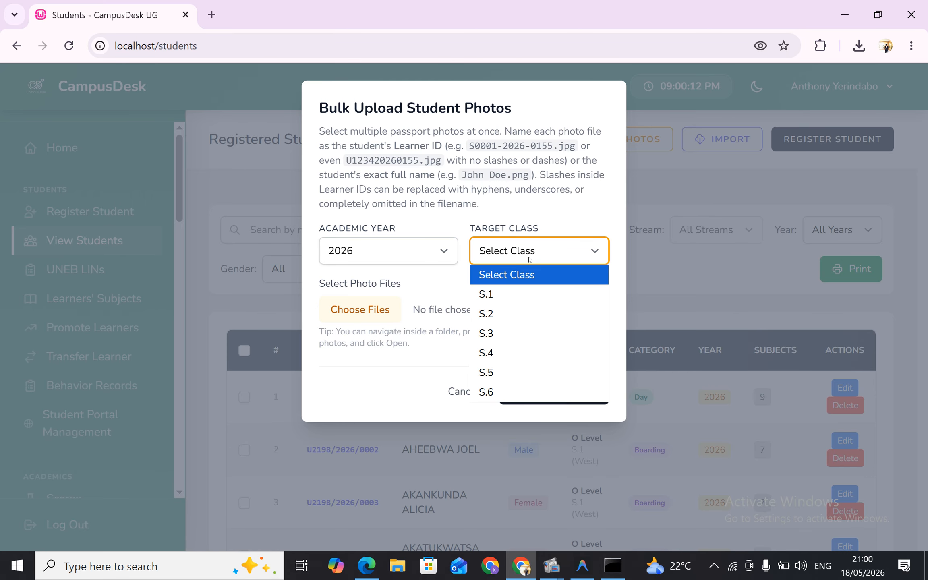
left_click(521, 293)
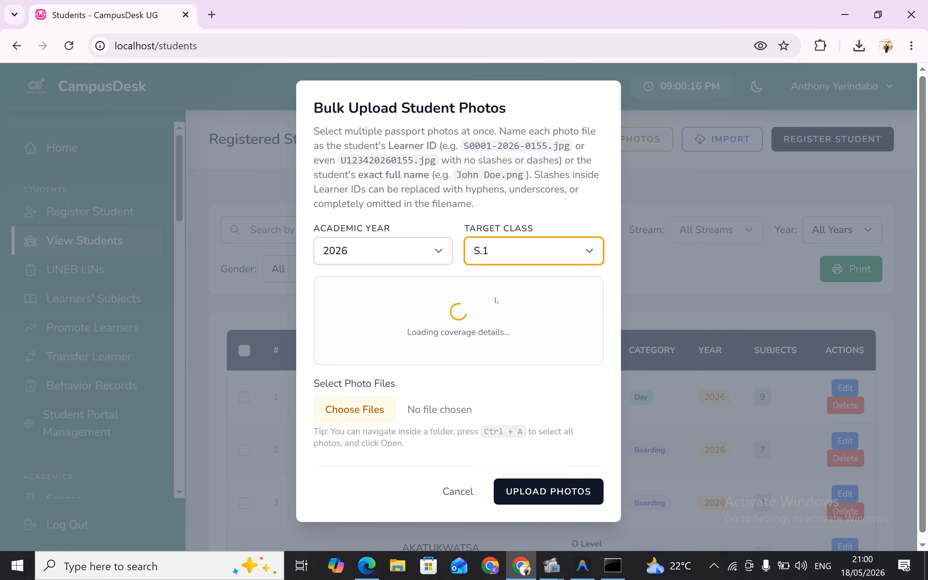
Examine the class photo coverage list from first to last student to see whose photos are missing
scroll(484, 354, "down", 5)
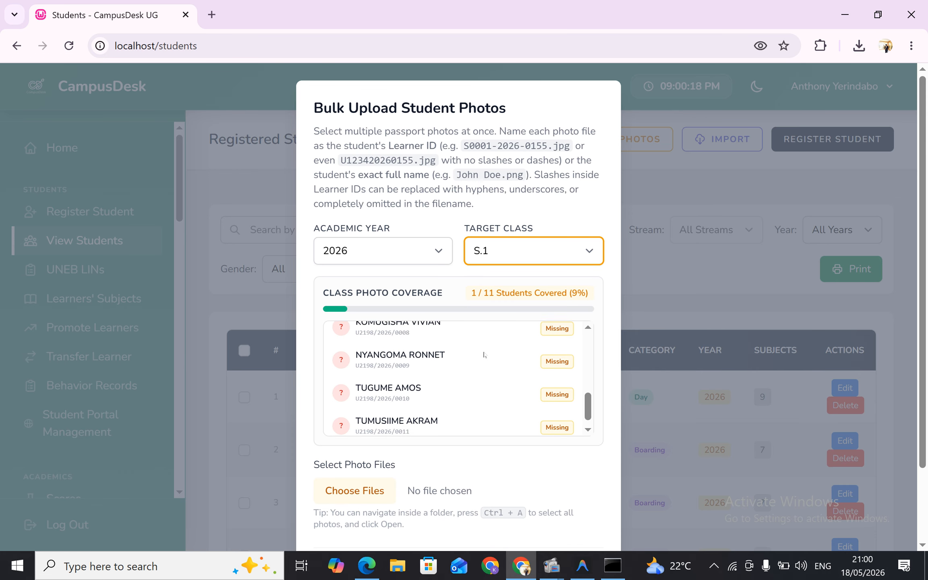
scroll(484, 355, "up", 5)
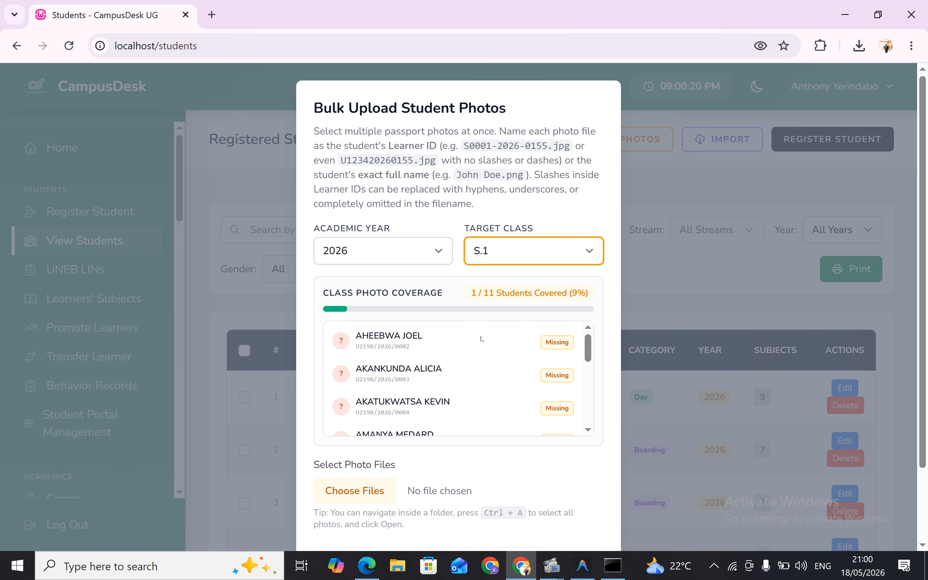
scroll(478, 356, "down", 5)
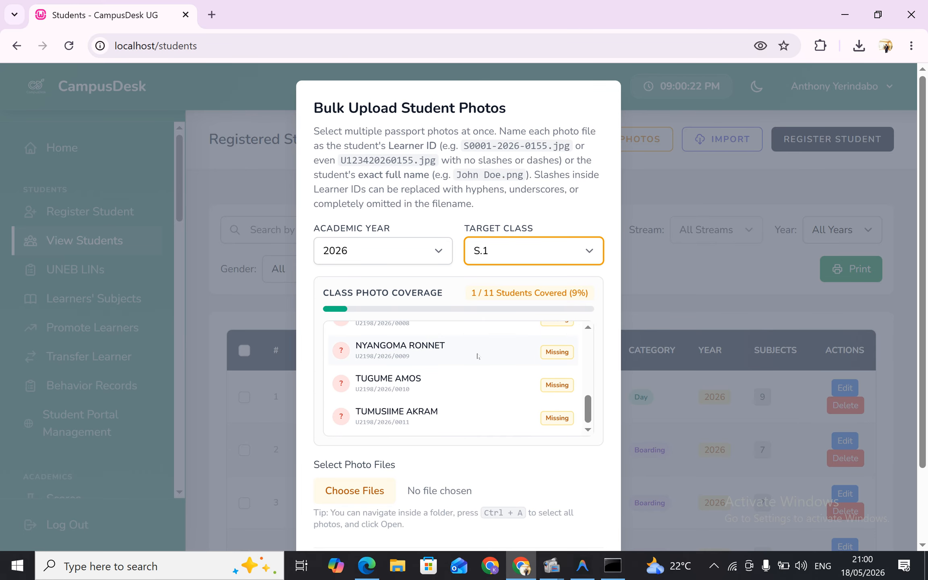
scroll(477, 356, "up", 5)
scroll(477, 356, "down", 3)
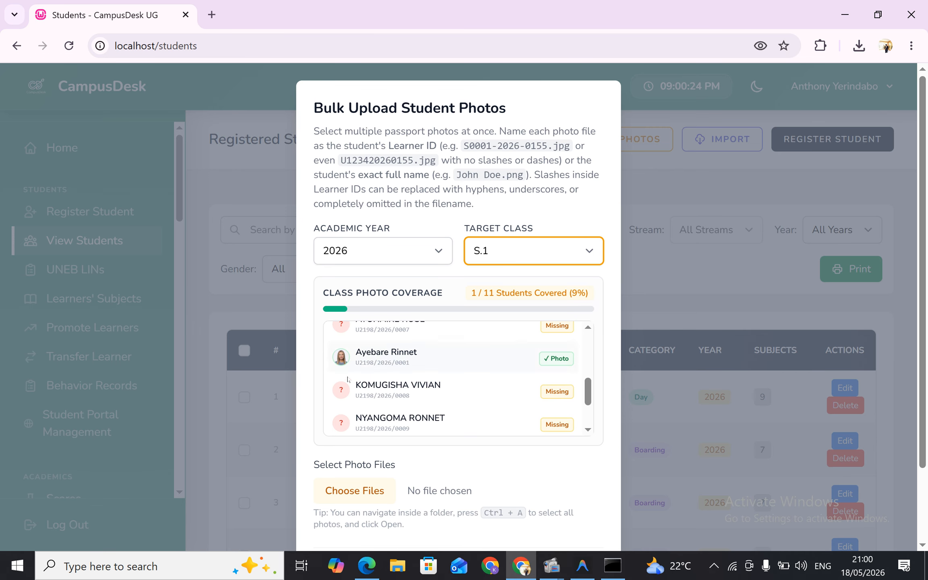
scroll(446, 368, "up", 5)
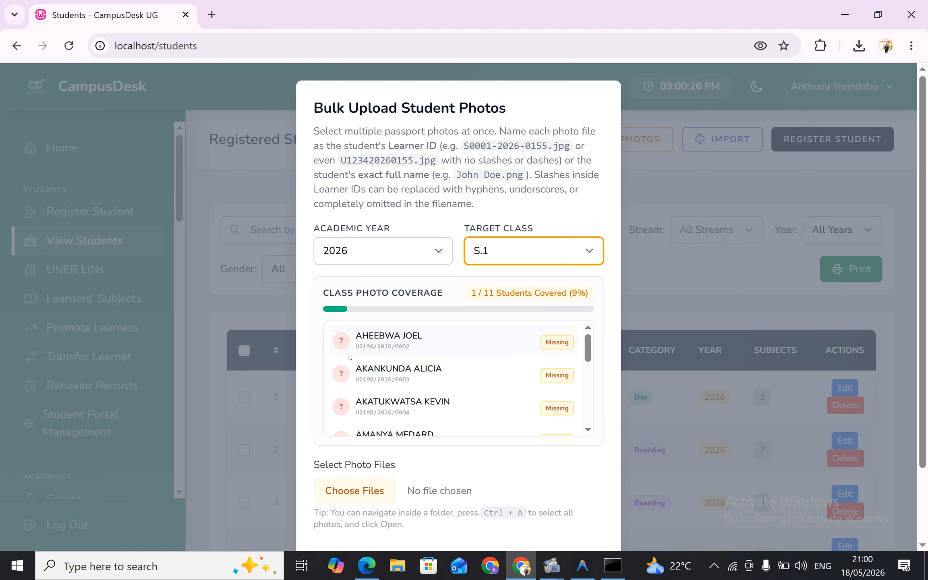
scroll(502, 377, "down", 5)
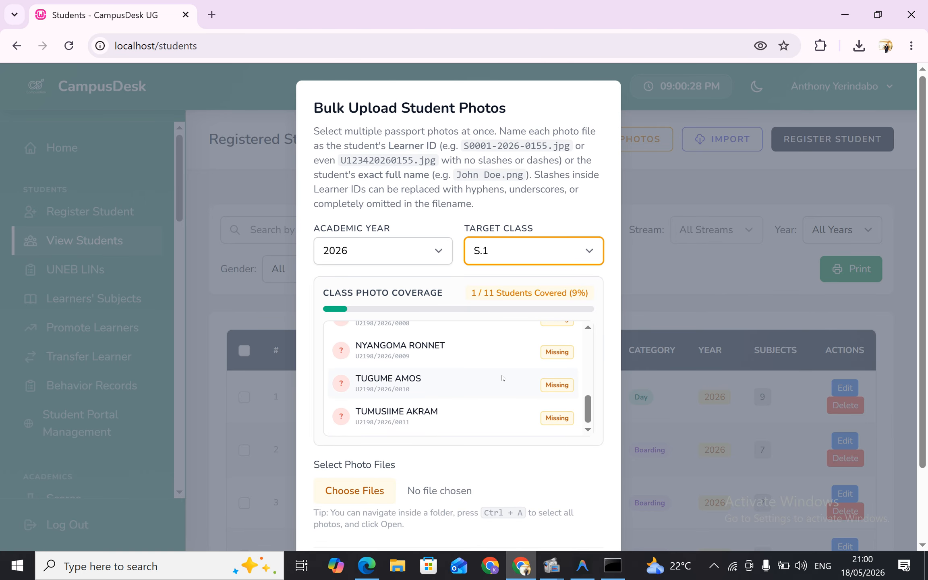
Choose all the photos in the Downloads images folder, upload them, and dismiss the skip/merge log
left_click(430, 494)
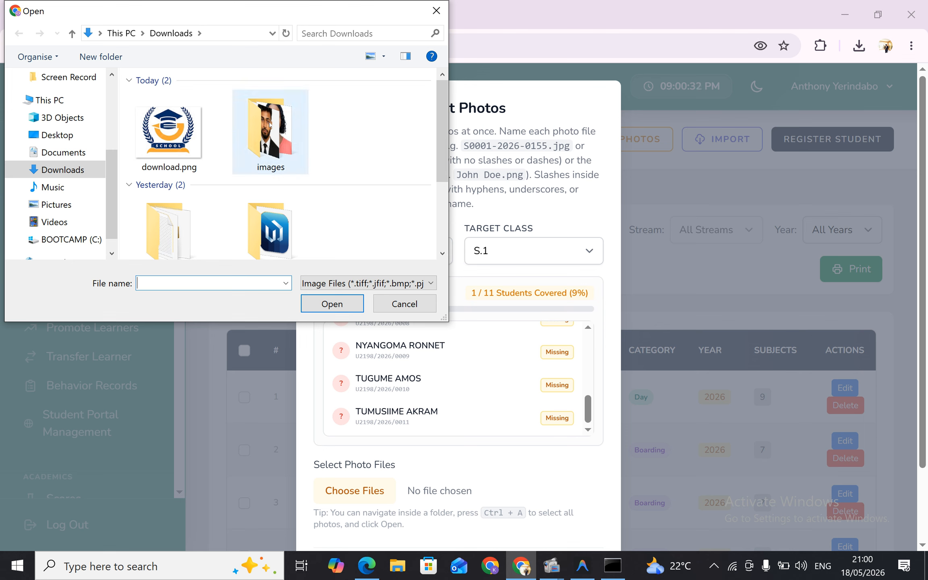
double_click(270, 124)
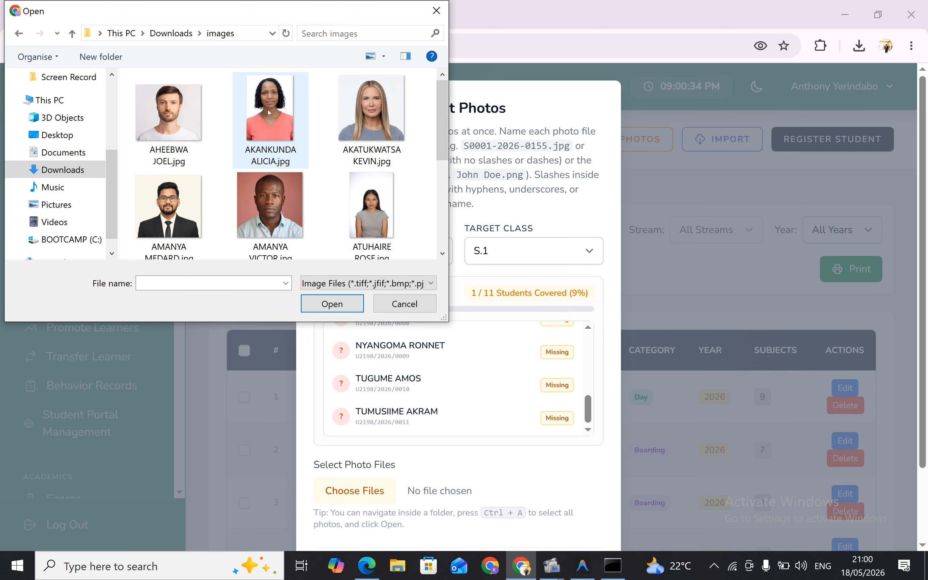
left_click(186, 129)
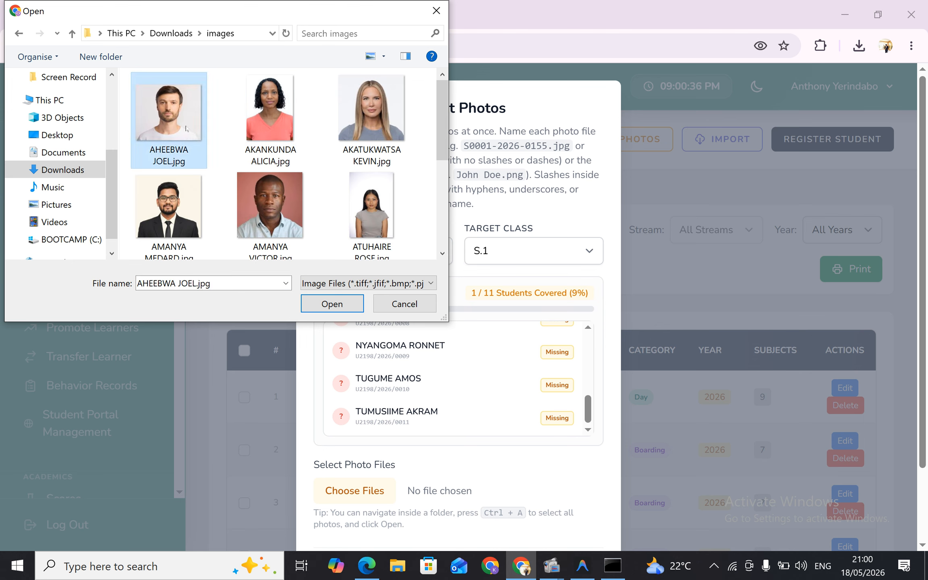
key("ctrl+a")
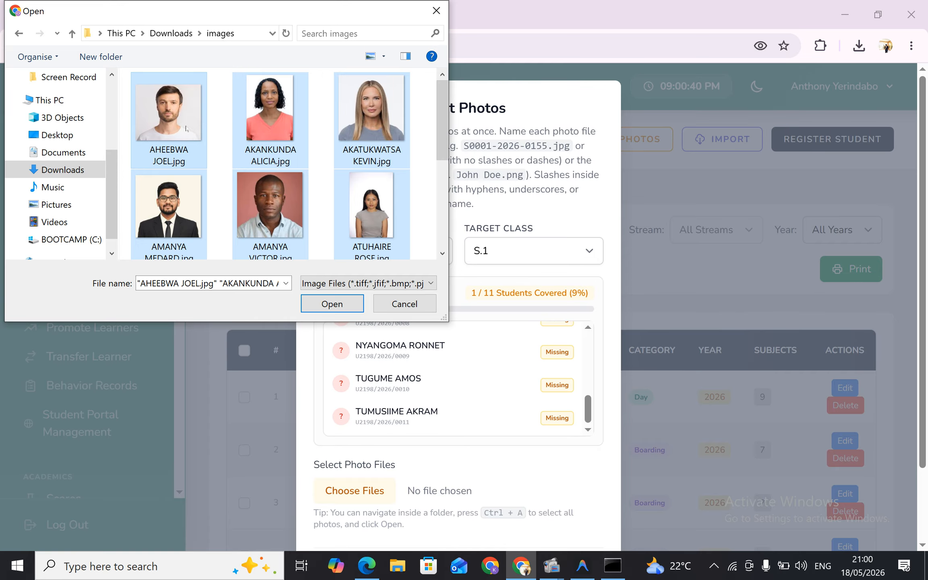
left_click(331, 304)
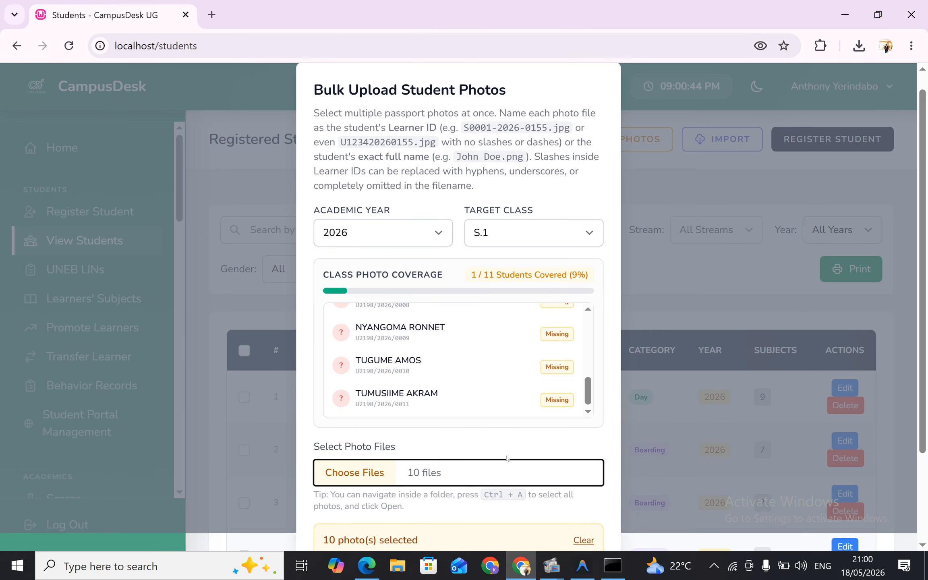
scroll(507, 459, "down", 3)
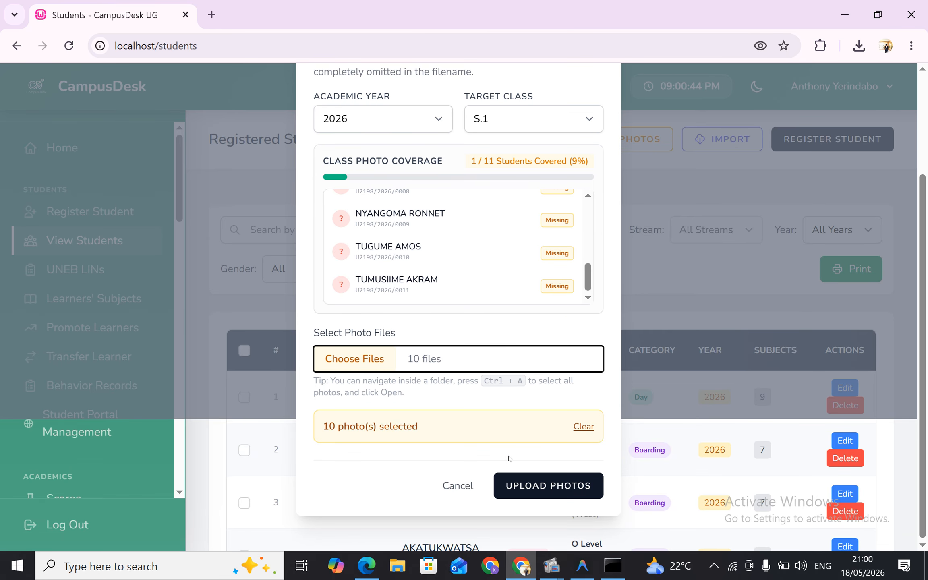
left_click(543, 492)
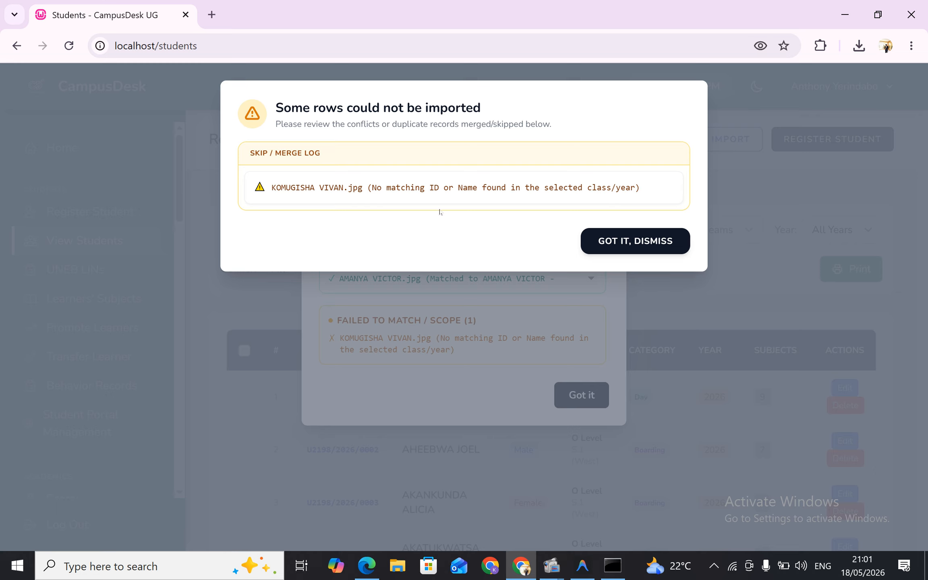
left_click(635, 247)
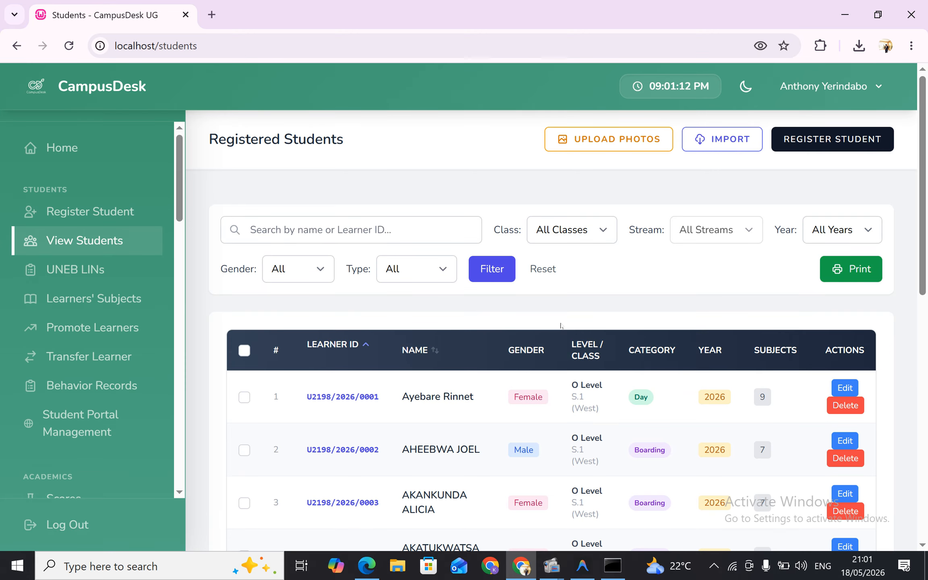
Open the second student's record from the list, check its passport photo and academic details, and return to the student list
scroll(571, 362, "down", 7)
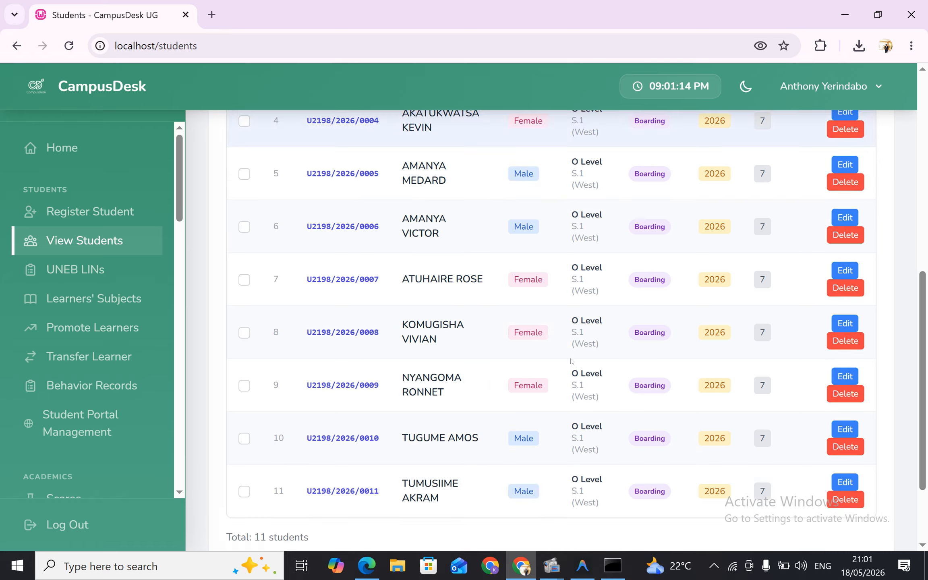
scroll(572, 361, "up", 7)
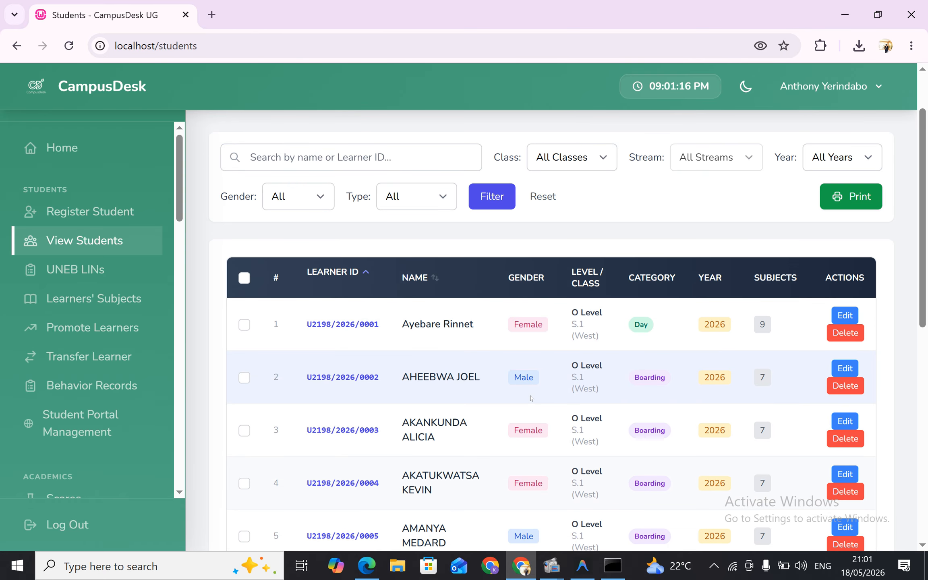
scroll(531, 397, "down", 5)
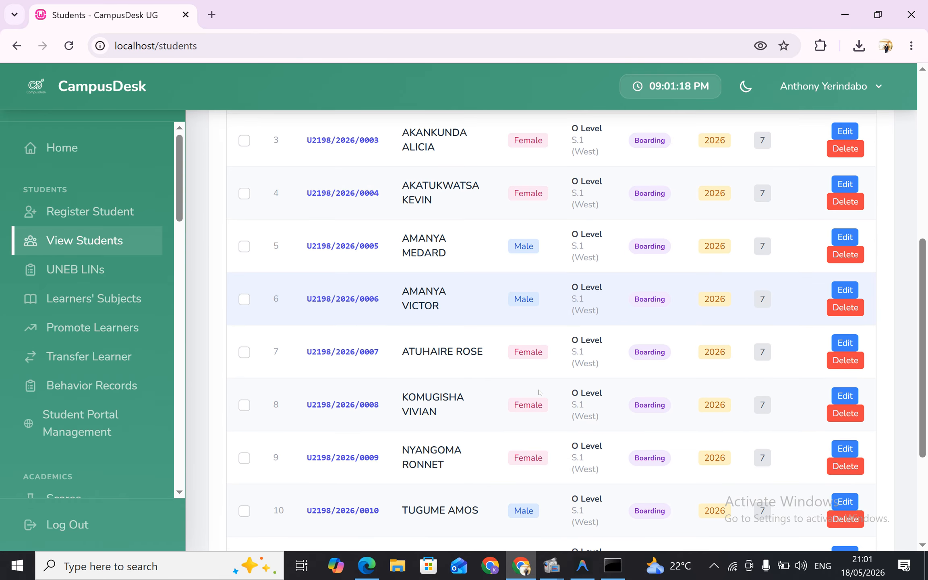
scroll(538, 393, "up", 4)
scroll(538, 392, "up", 1)
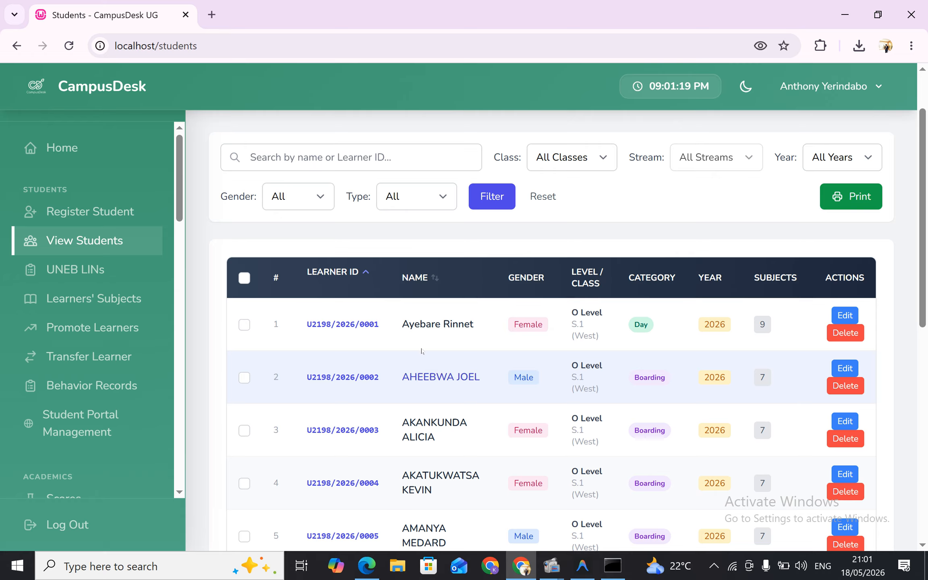
left_click(438, 379)
scroll(447, 379, "down", 10)
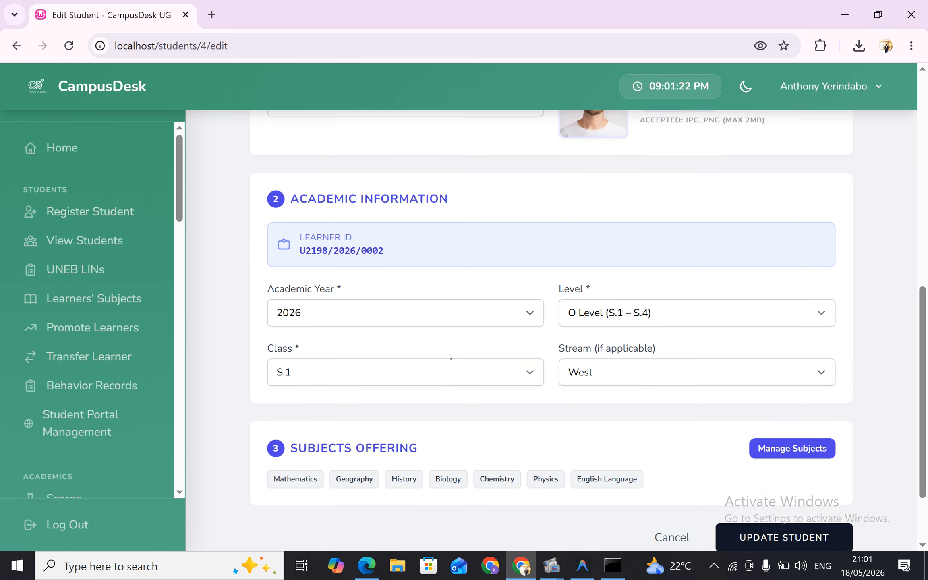
scroll(448, 356, "up", 1)
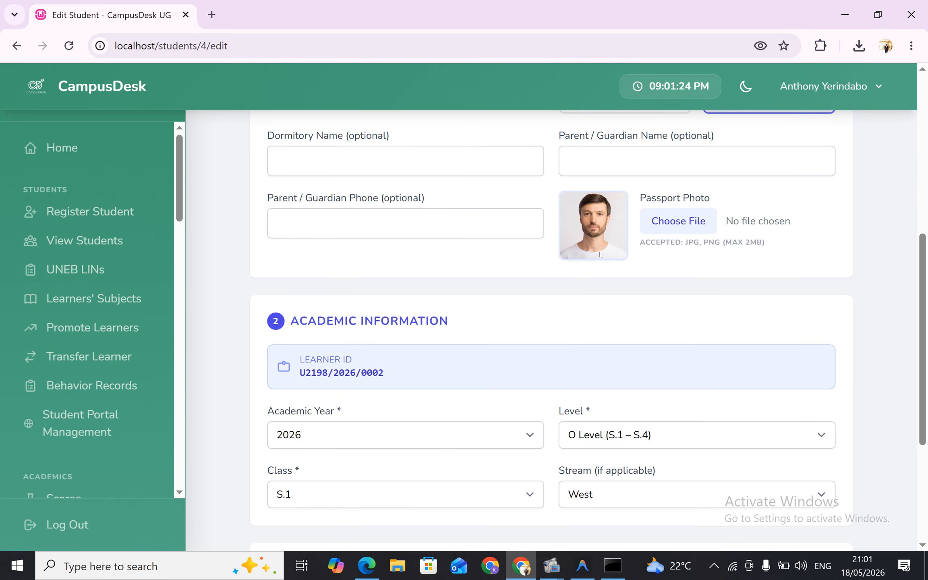
scroll(472, 338, "up", 5)
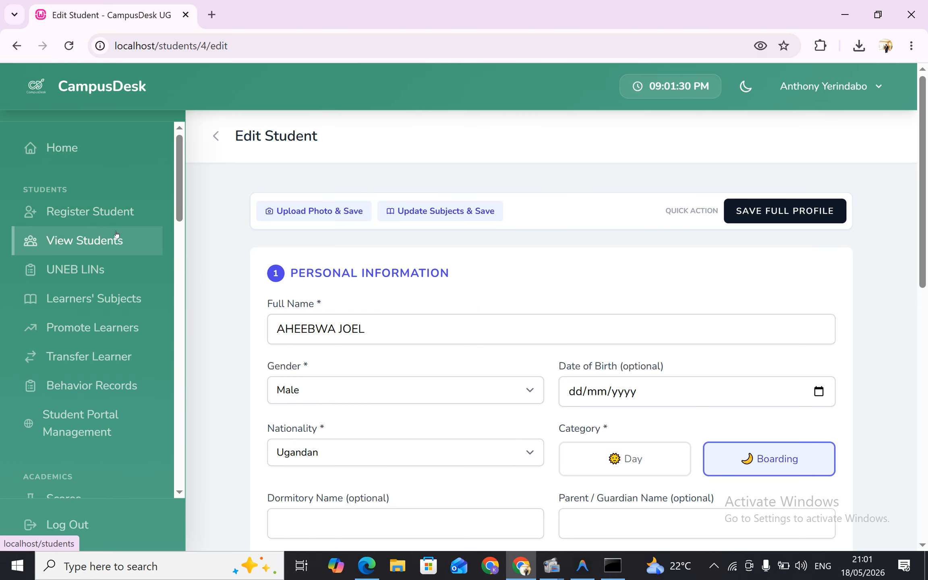
left_click(137, 241)
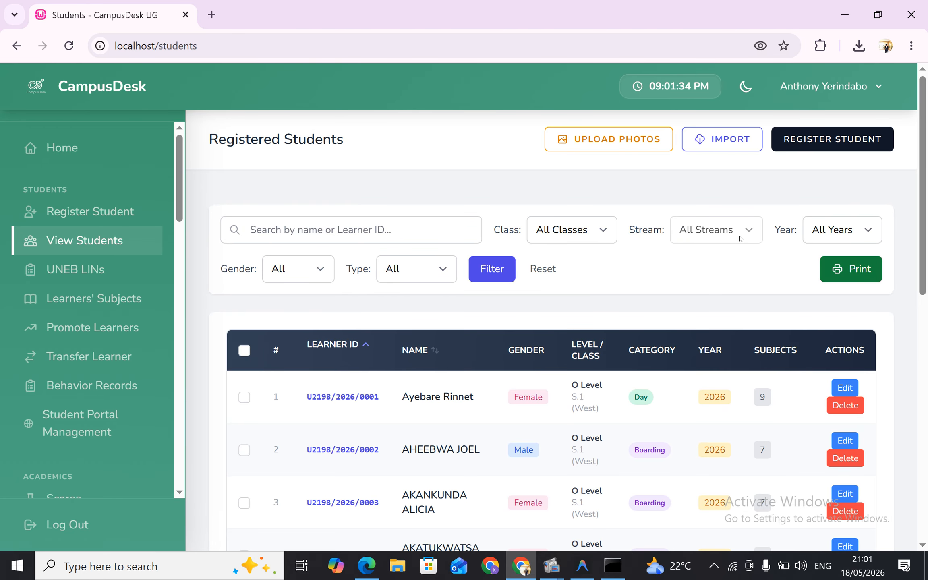
Filter the registered students by class S.1 and year 2026
left_click(614, 237)
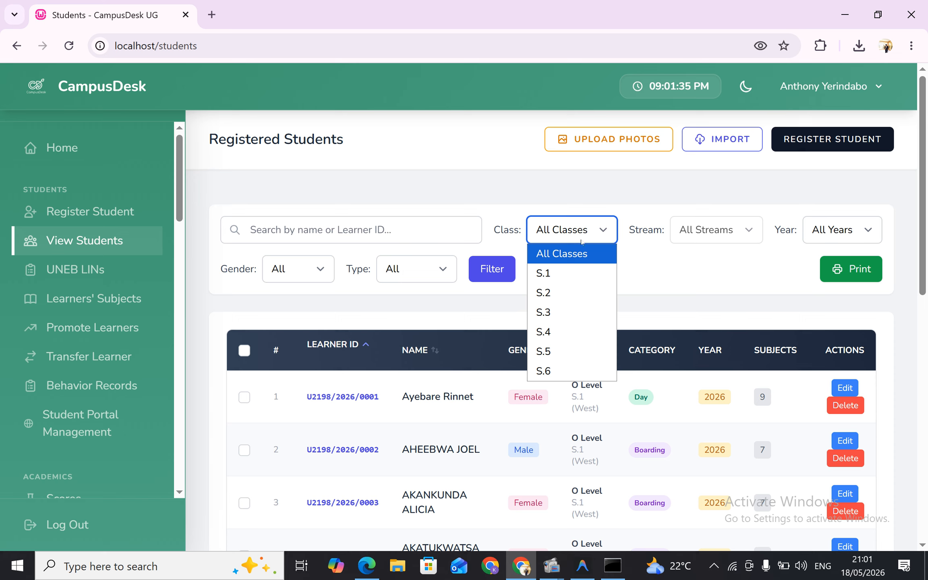
left_click(564, 272)
left_click(842, 230)
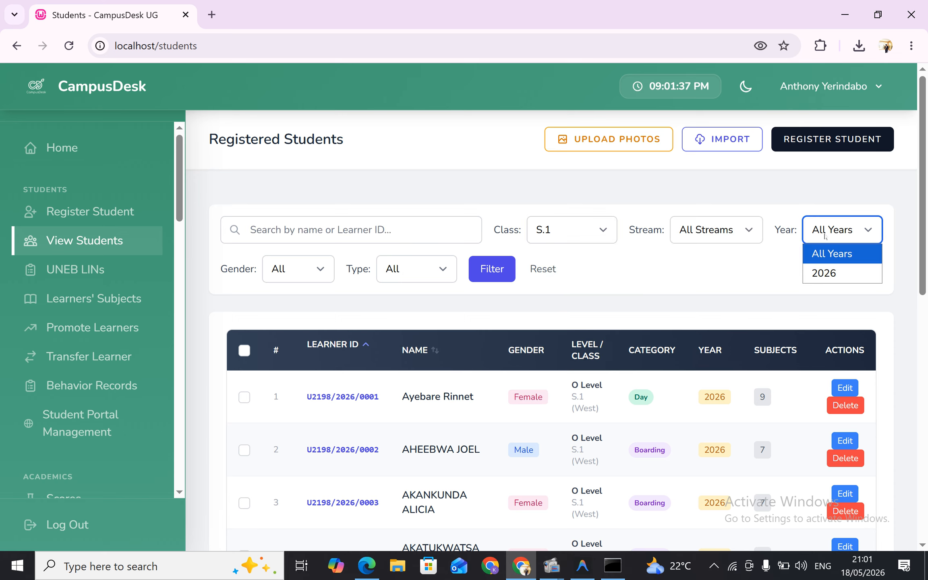
left_click(825, 274)
left_click(511, 269)
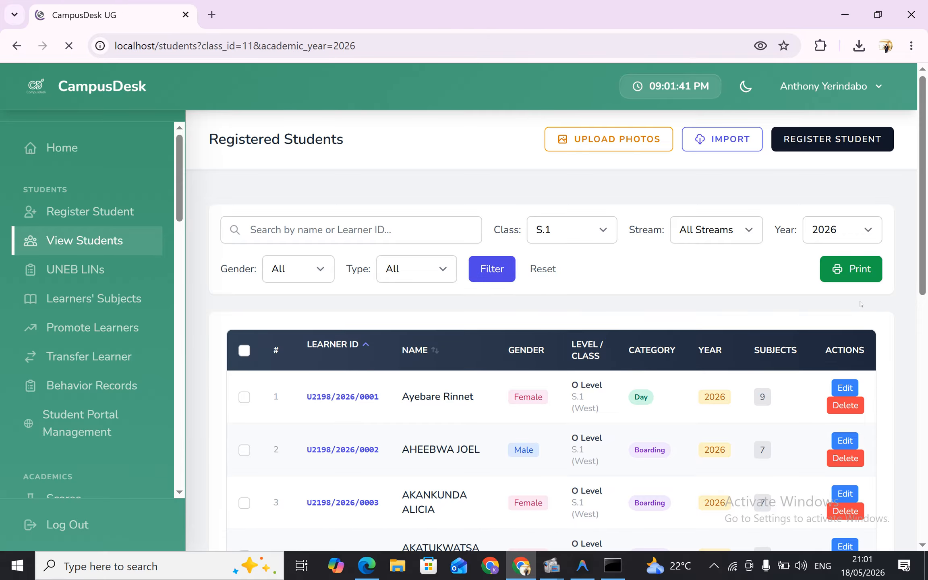
Preview the printable S.1 class list for 2026, then cancel printing and close the class list page
left_click(856, 274)
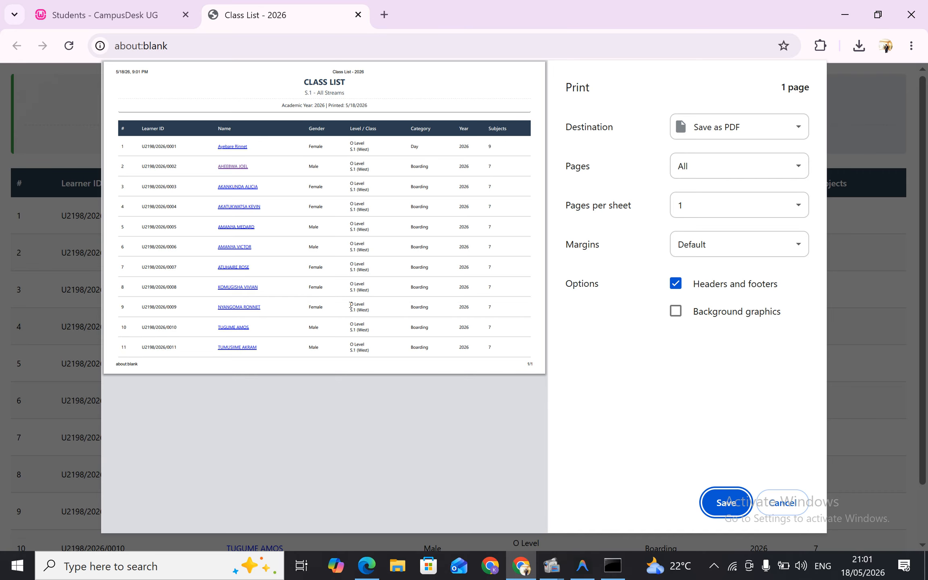
left_click(781, 502)
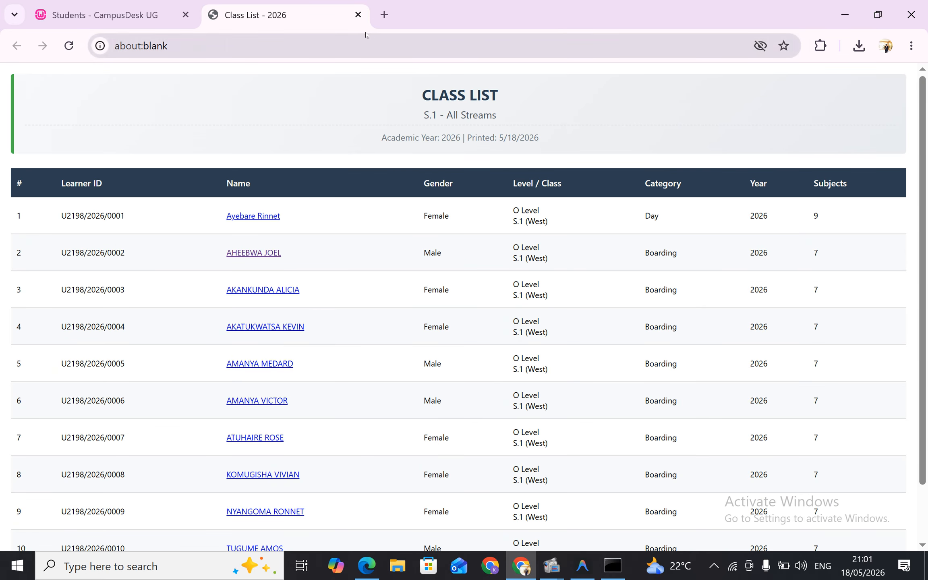
left_click(358, 15)
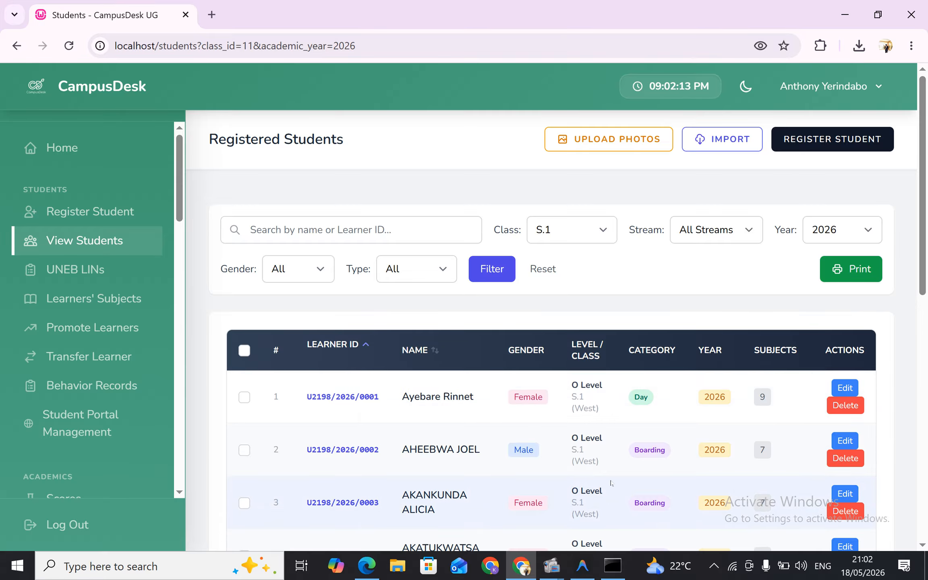
mouse_move(552, 566)
left_click(500, 509)
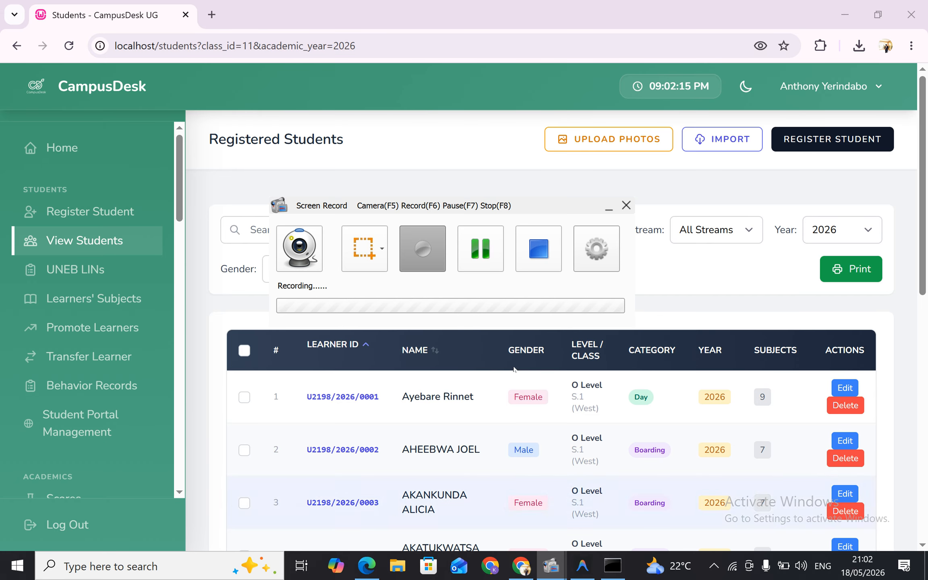